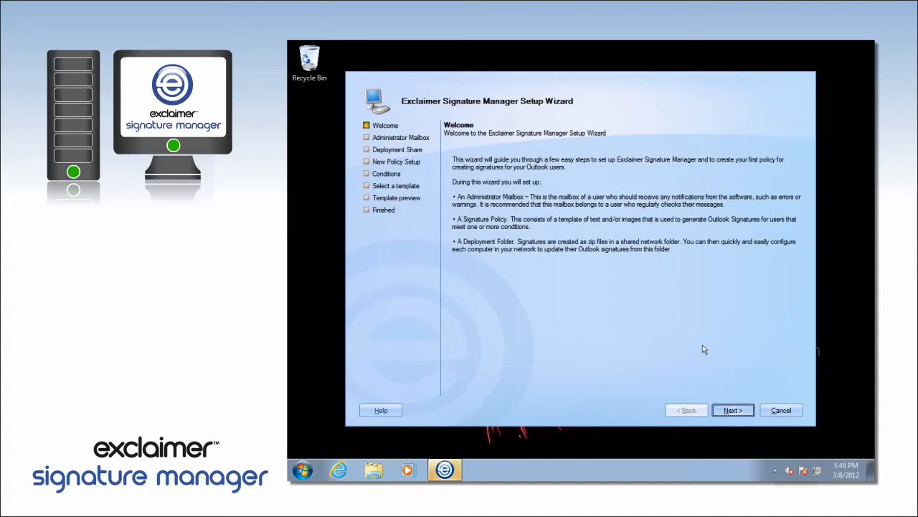
Start the setup and keep the preset administrator mailbox, proceeding to the deployment share settings.
click(746, 410)
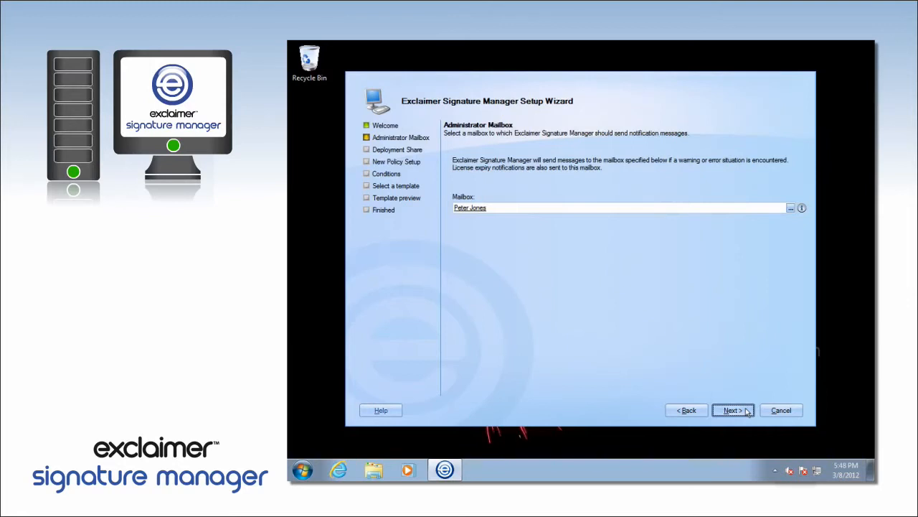
click(747, 411)
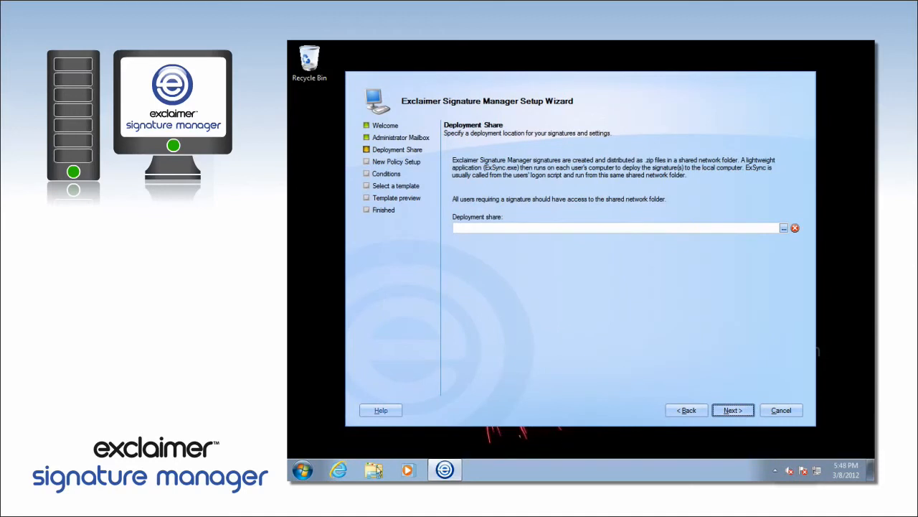
Create a new folder named Signatures on Local Disk (C:) using Windows Explorer.
click(374, 471)
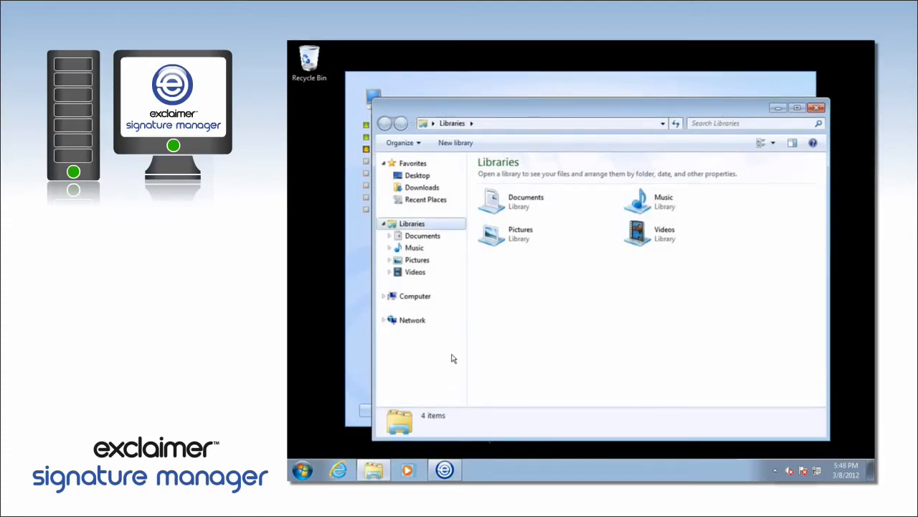
click(394, 300)
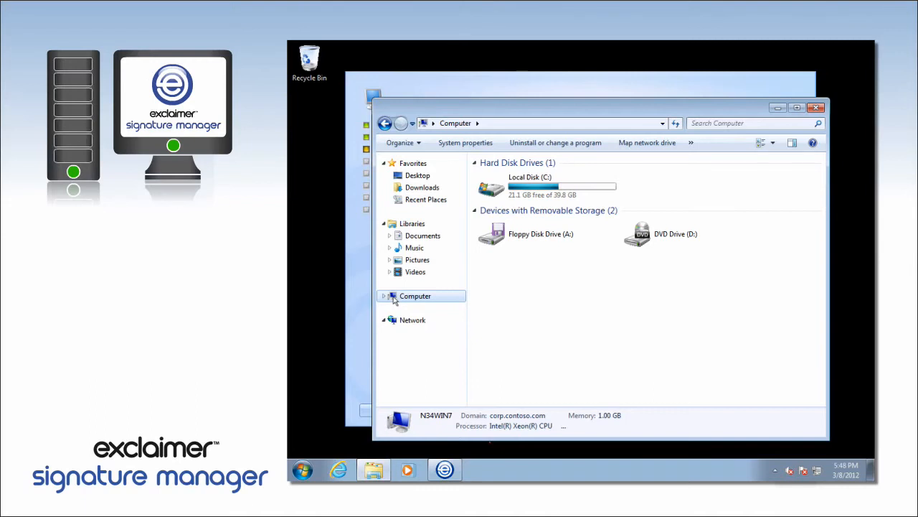
double_click(502, 188)
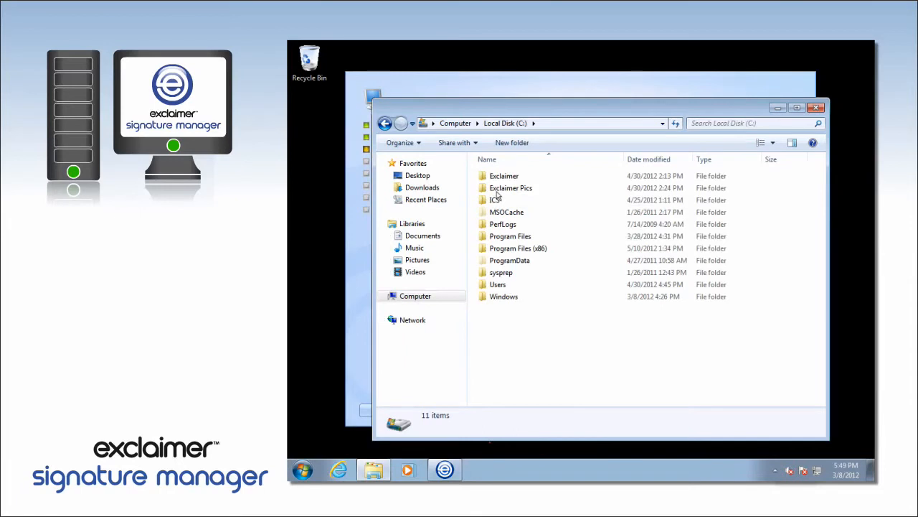
click(512, 143)
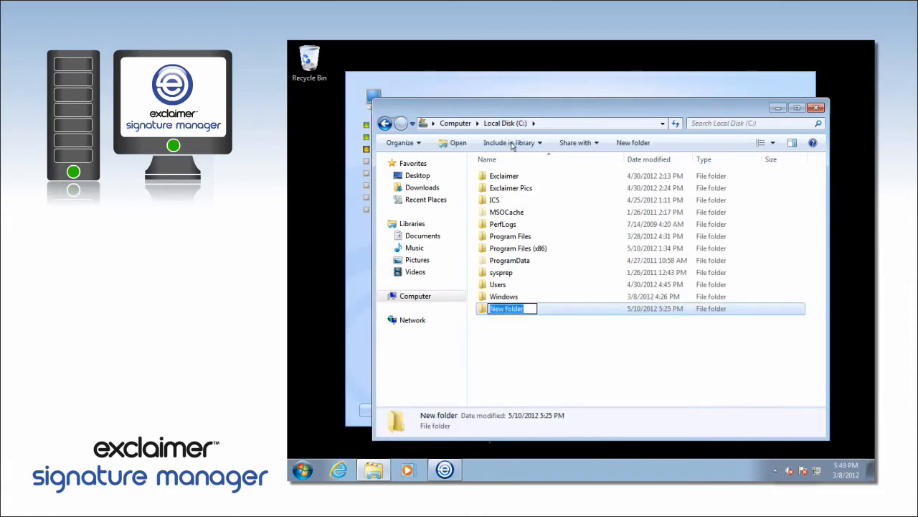
key(BackSpace)
text(Signatures)
key(Return)
Share the Signatures folder on the network with the existing owner permissions and close its properties.
right_click(527, 310)
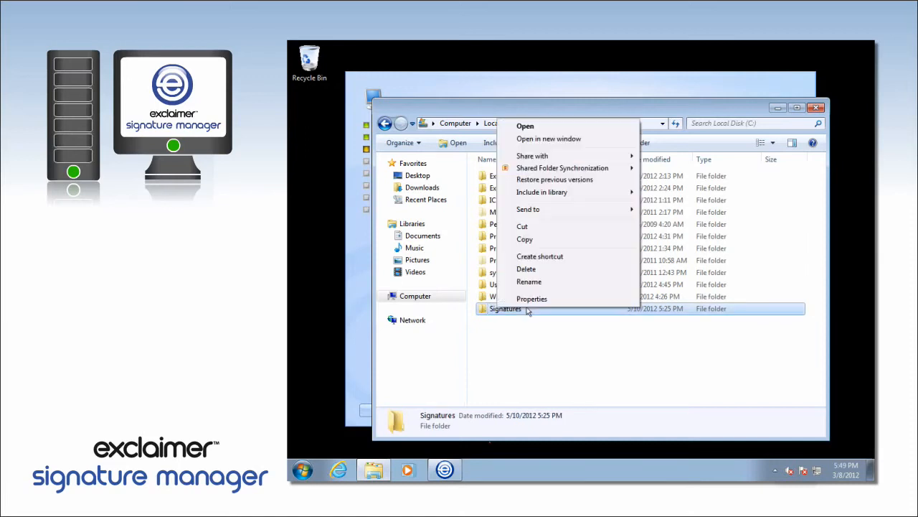
click(532, 298)
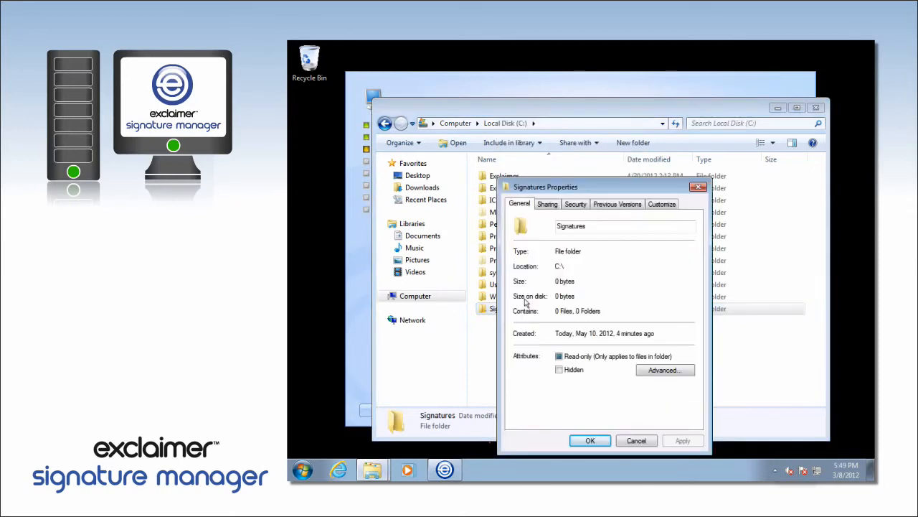
click(553, 208)
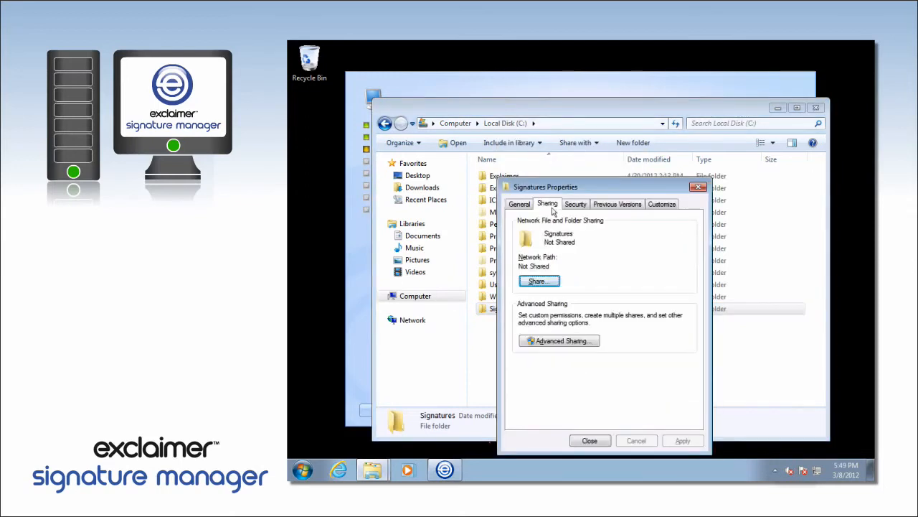
click(551, 283)
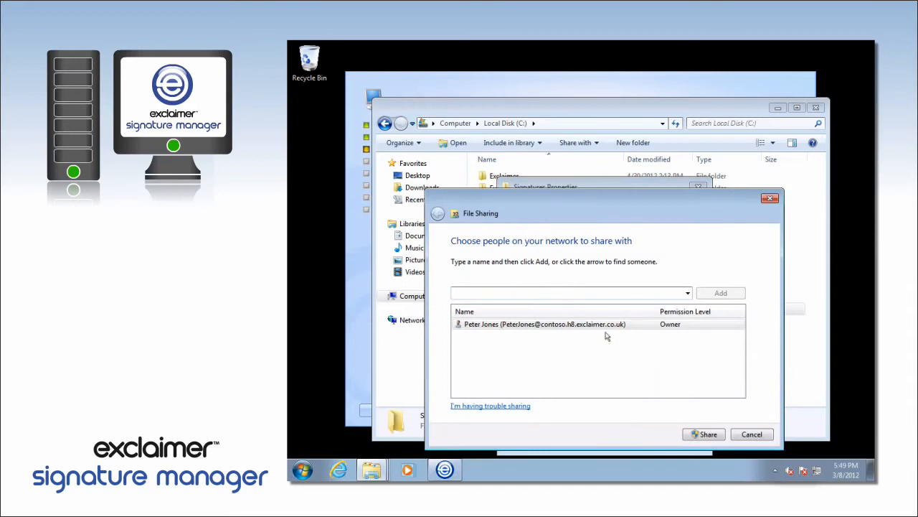
click(719, 438)
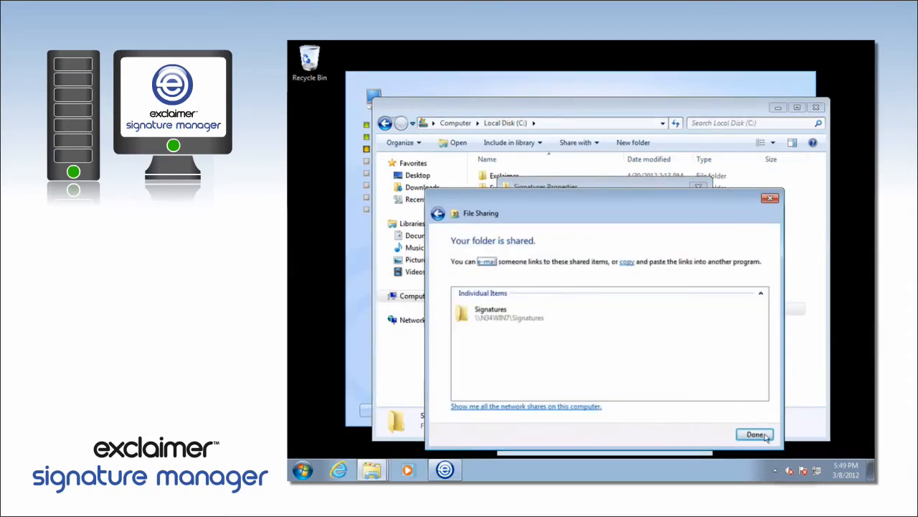
click(755, 435)
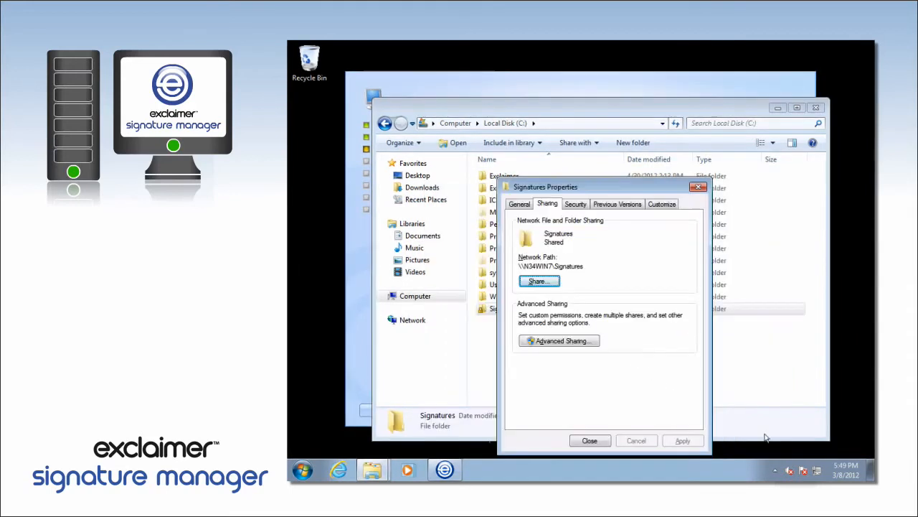
click(604, 442)
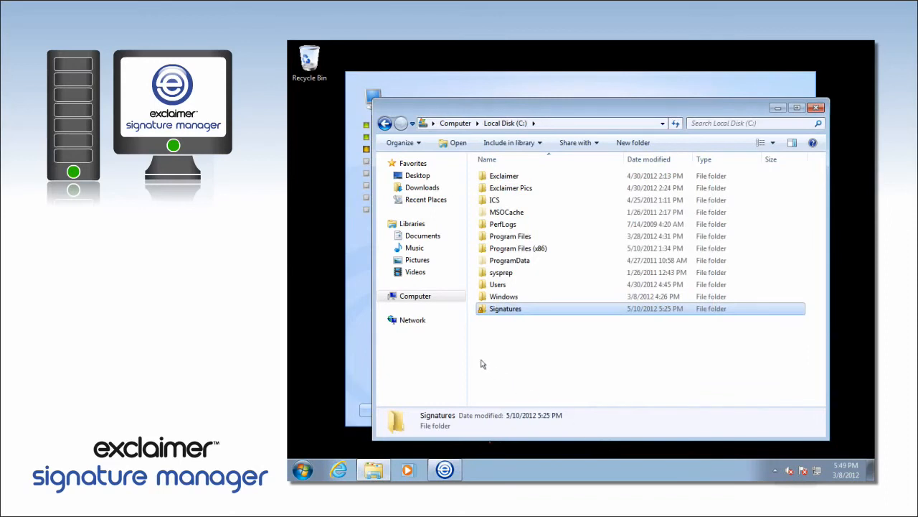
Turn on network discovery and file sharing, check the shares of computer N34WIN7, and close Windows Explorer.
click(423, 322)
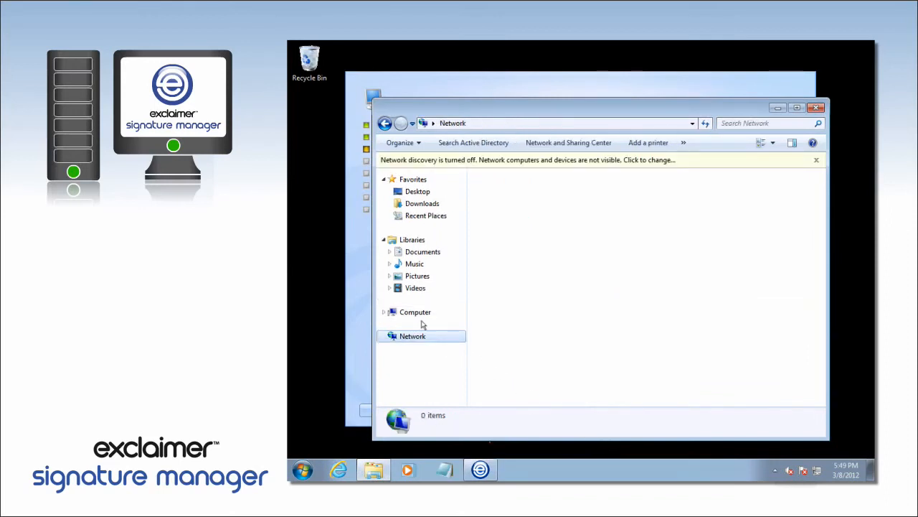
click(683, 163)
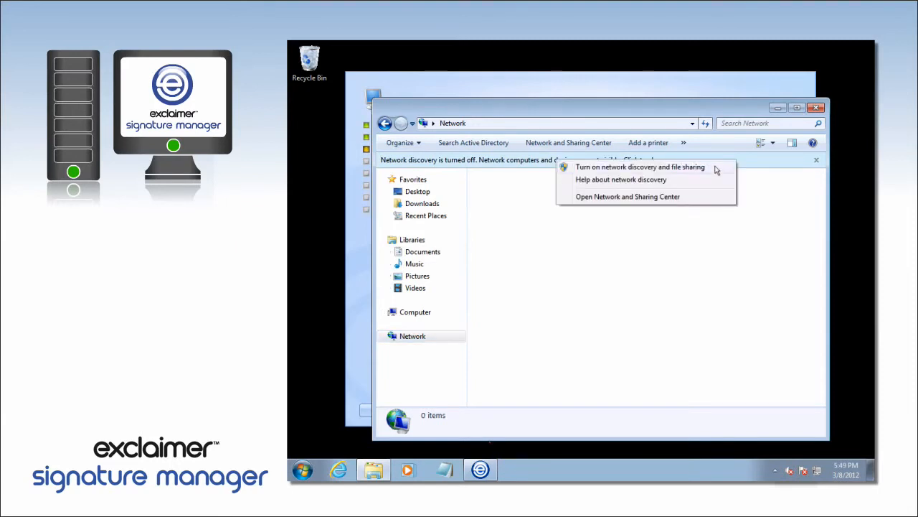
click(716, 169)
click(436, 370)
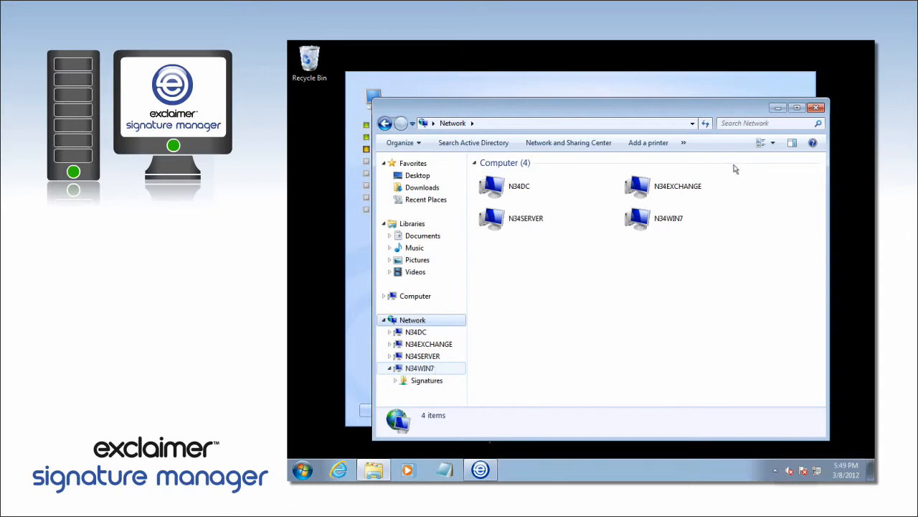
click(817, 109)
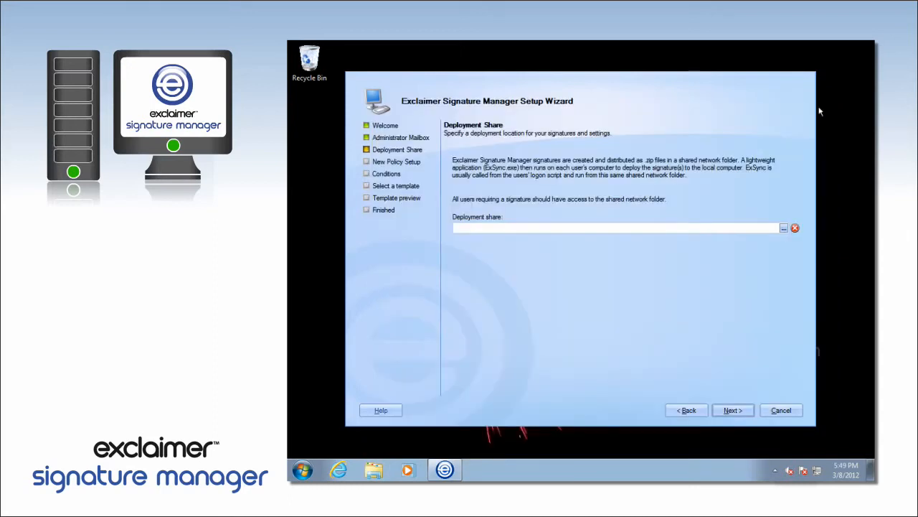
Set the deployment share to \\N34WIN7\Signatures and let the application configure the missing share and security permissions.
click(785, 228)
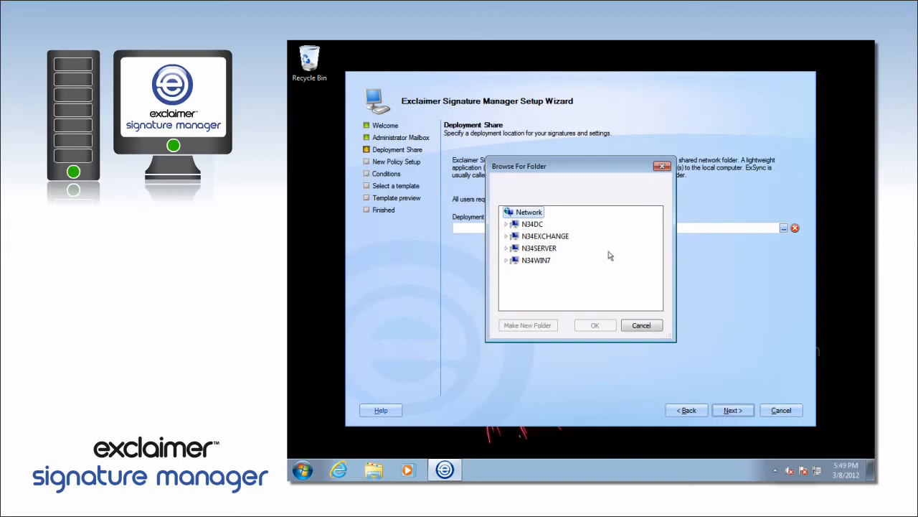
double_click(553, 261)
click(562, 276)
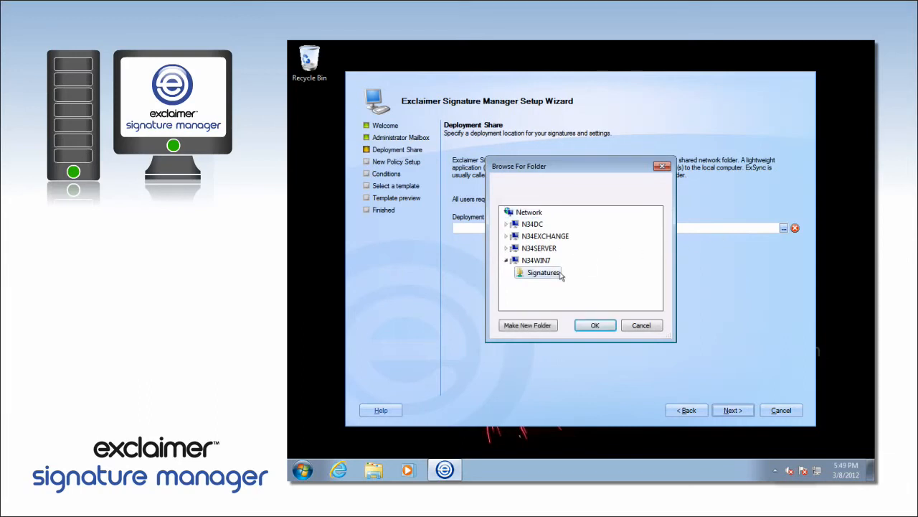
click(607, 328)
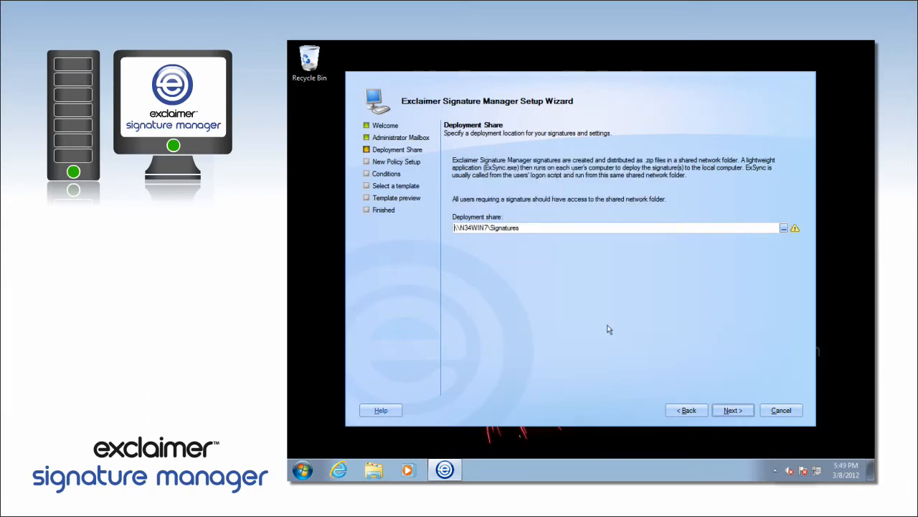
click(737, 410)
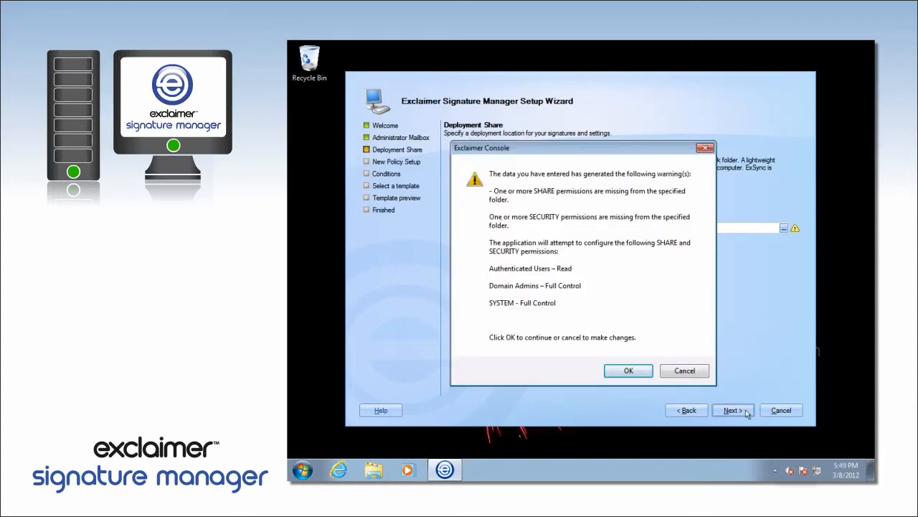
click(645, 371)
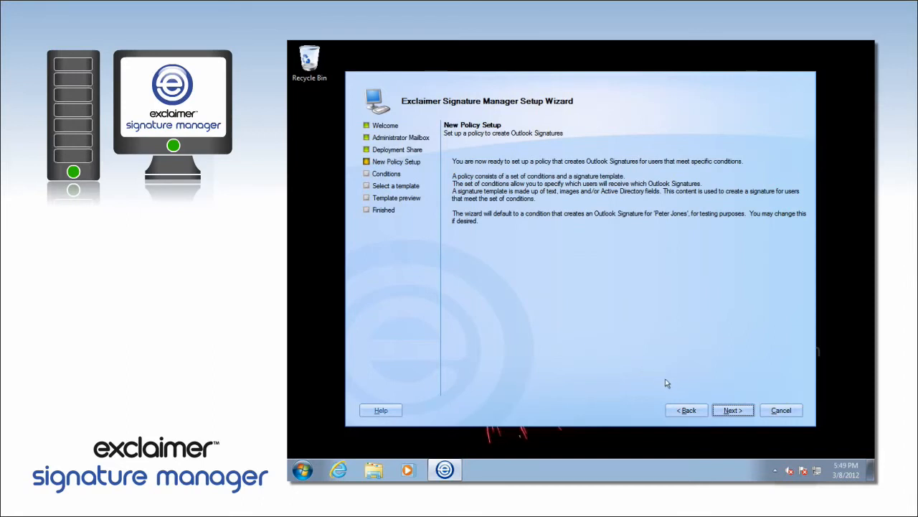
Keep the default specific-person condition for the new policy and choose the Sample004 signature template, continuing to its preview.
click(750, 411)
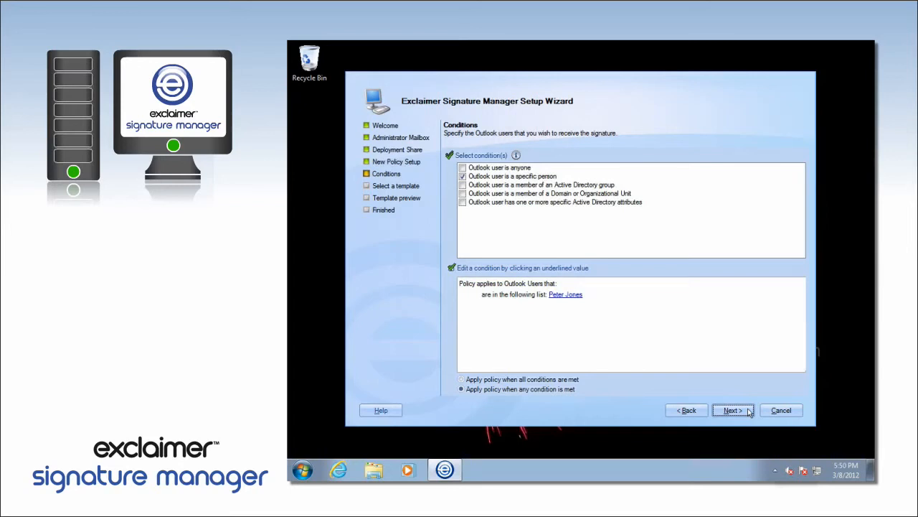
click(749, 412)
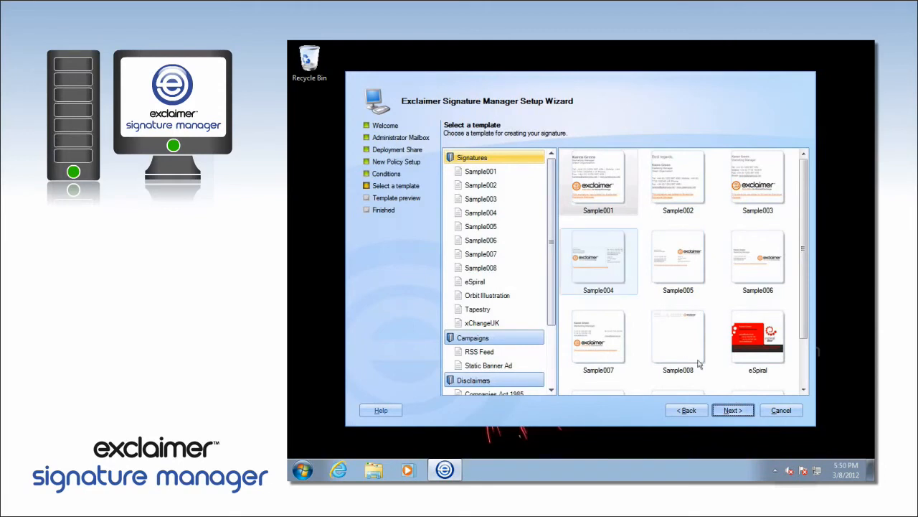
click(744, 411)
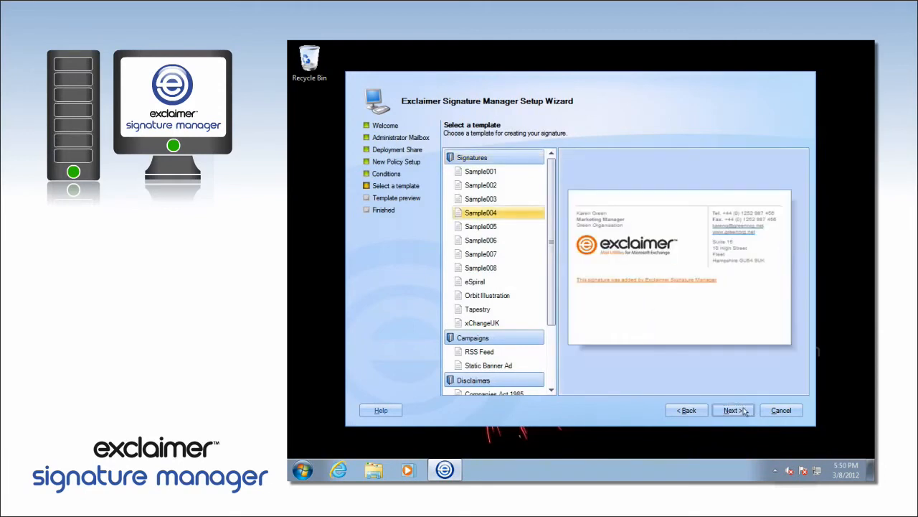
click(744, 411)
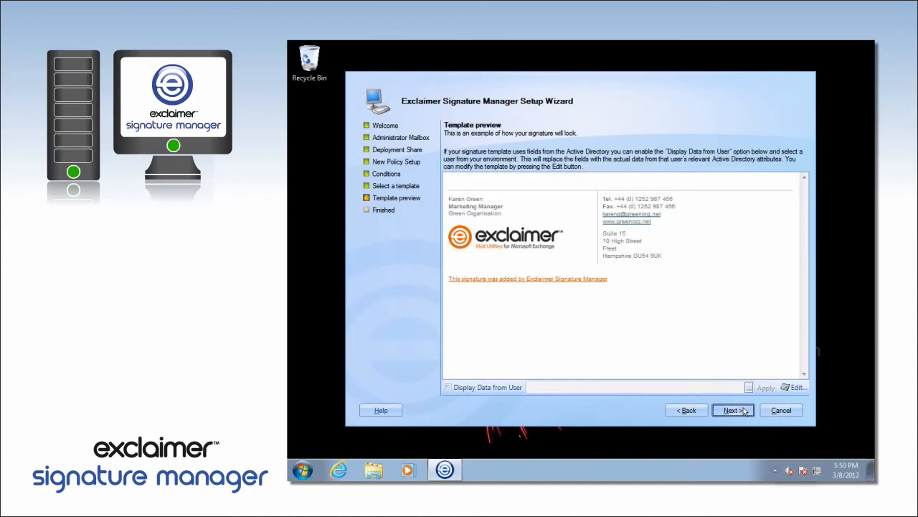
Edit the template and set the company logo's image source to C:/Users/pj/Documents/ContosoLogoSmall.jpg.
click(794, 388)
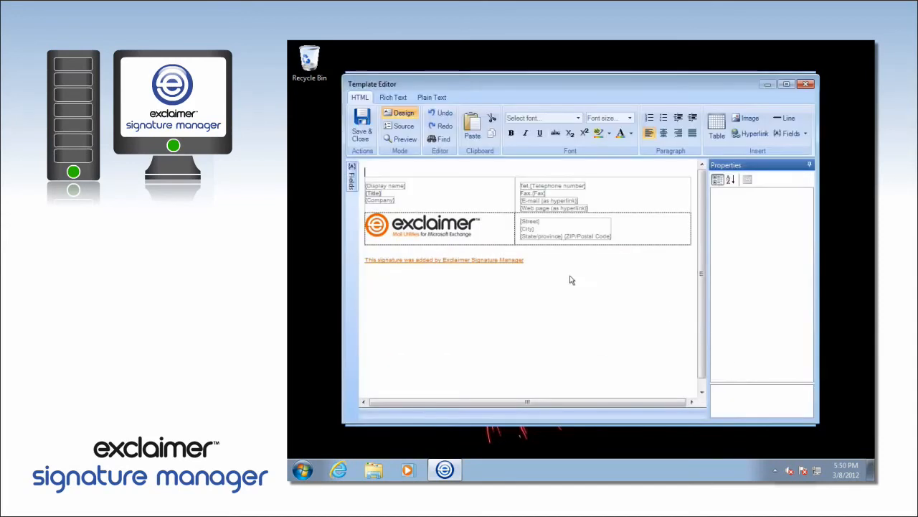
click(467, 227)
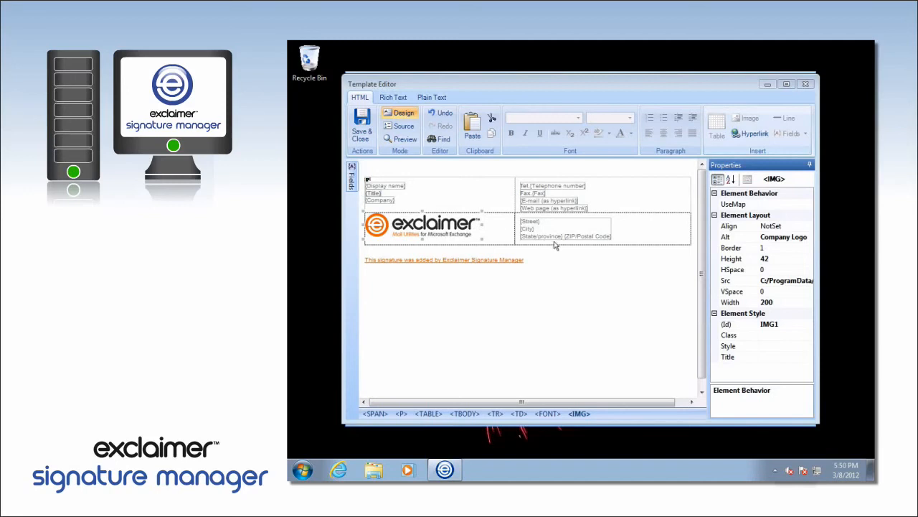
click(747, 282)
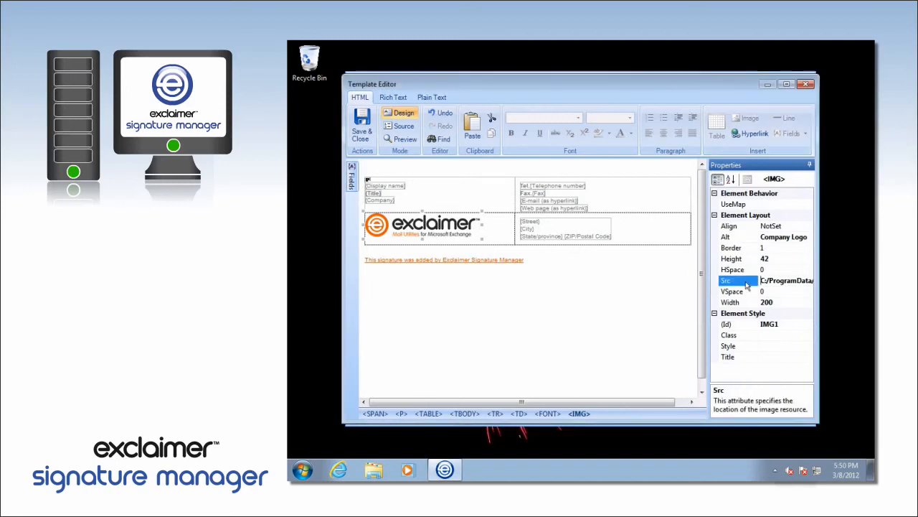
click(783, 281)
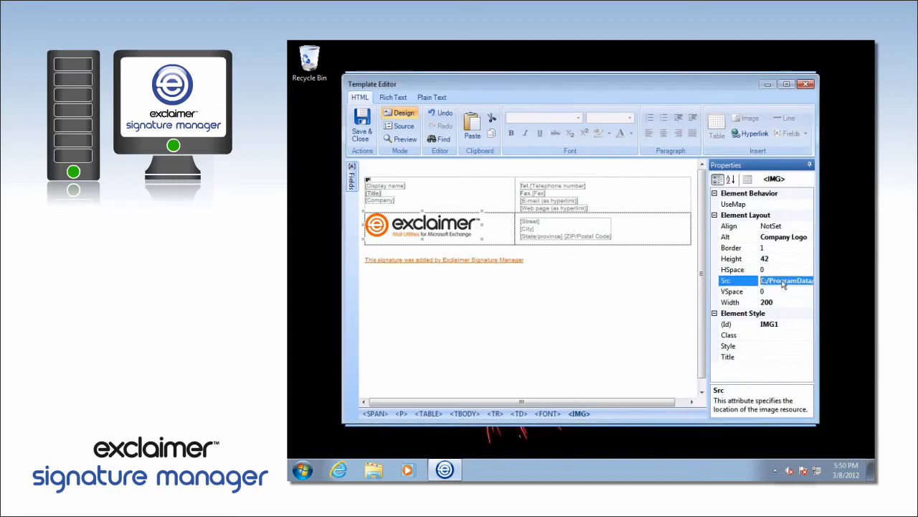
text(C:/Users/pj/Documents)
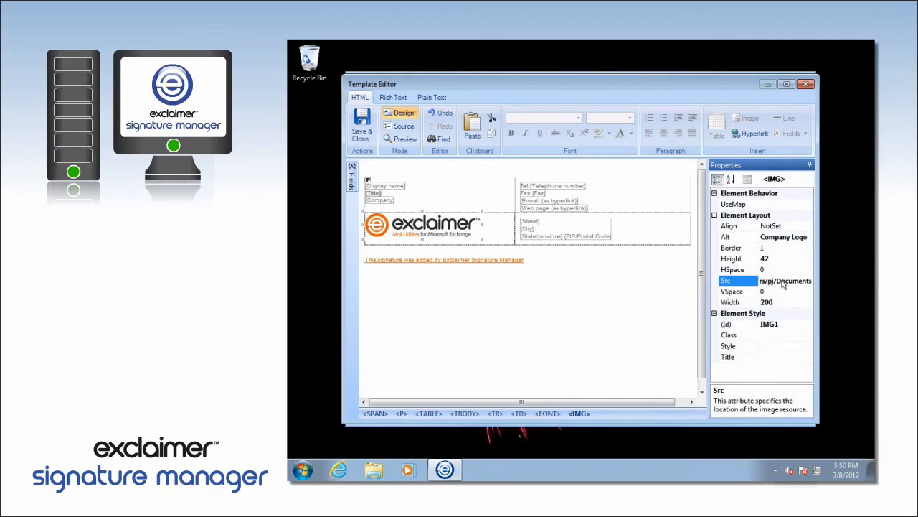
text(/ContosoLogoSmall.jpg)
key(Return)
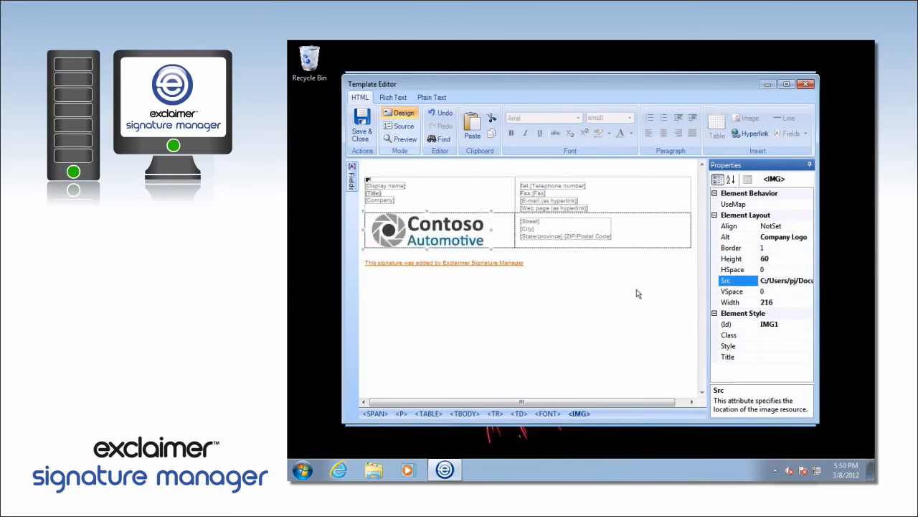
Change the colour of the "This signature was added by Exclaimer Signature Manager" line to the standard light blue.
triple_click(519, 264)
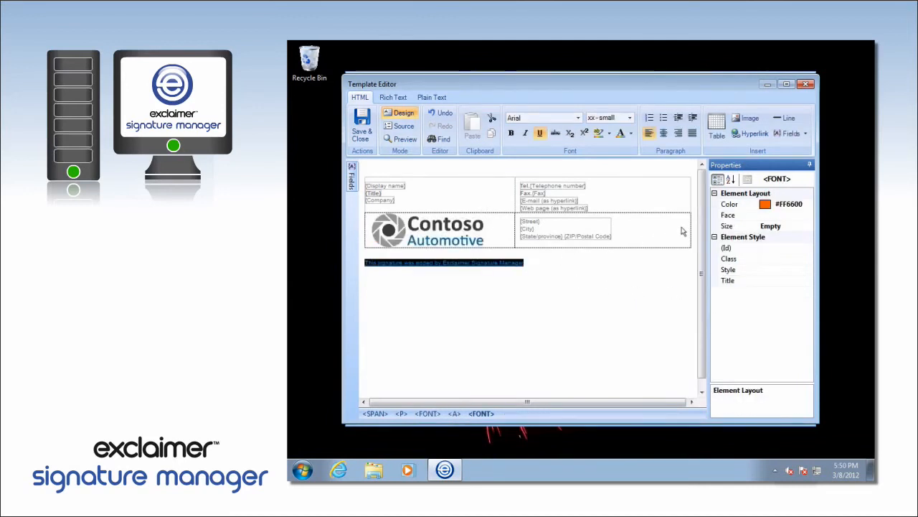
click(789, 205)
click(808, 205)
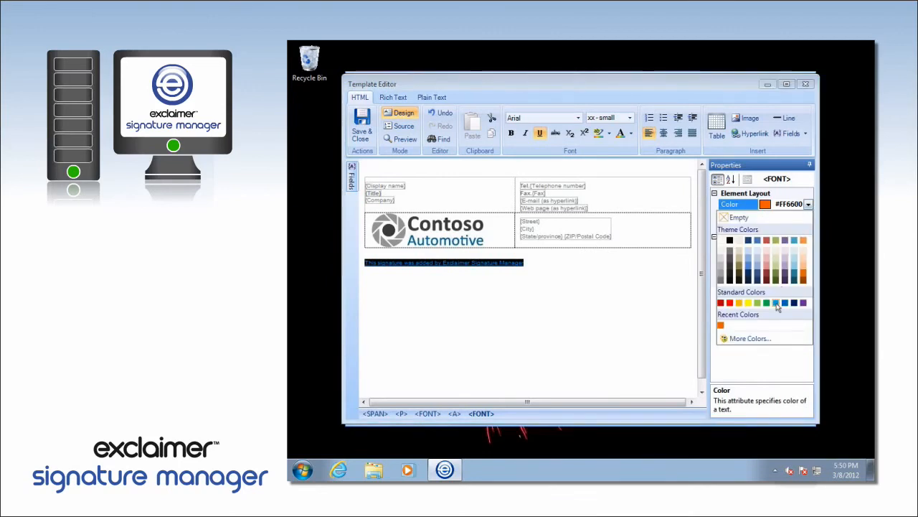
click(776, 303)
click(601, 311)
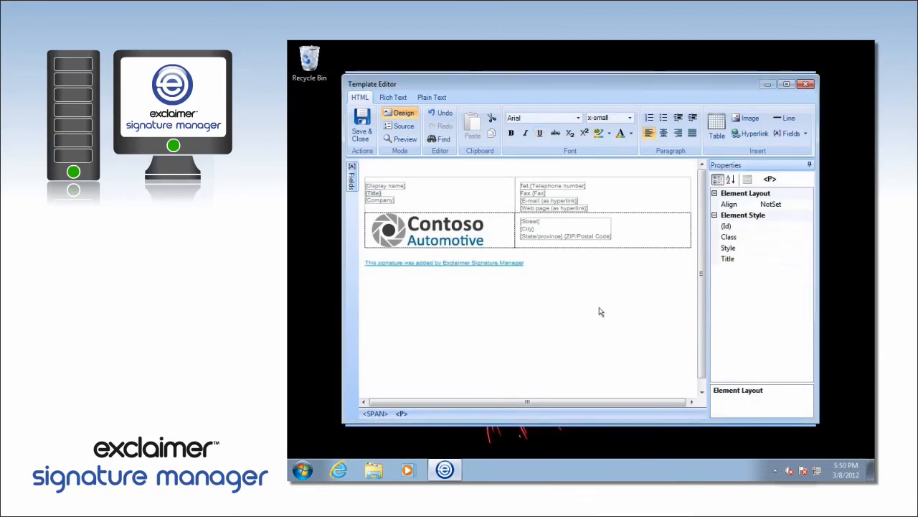
Save and close the edited template, and preview the signature with a directory user's data by entering the user's name and applying it.
click(362, 127)
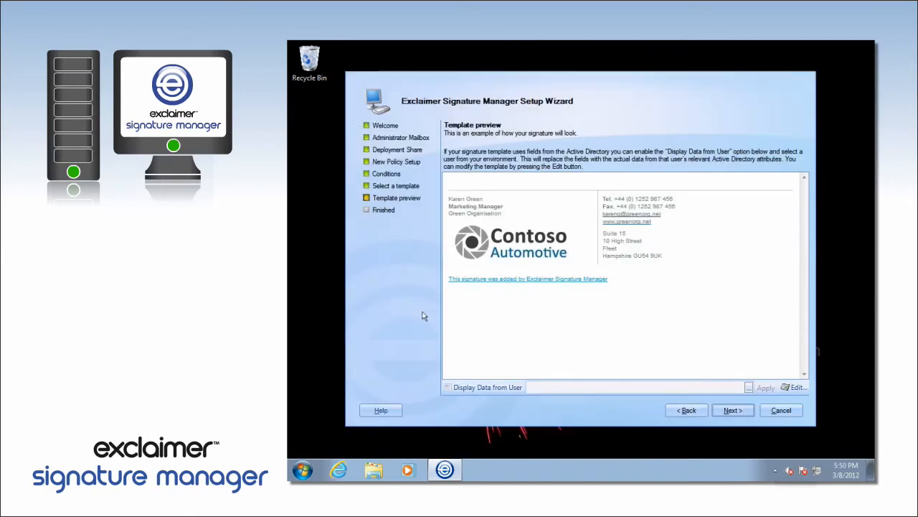
click(448, 387)
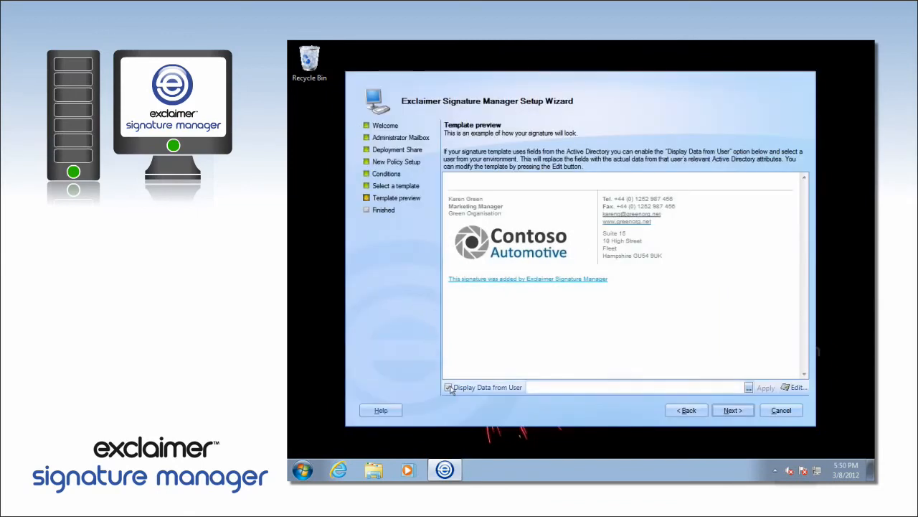
click(683, 393)
text(Peter Jones)
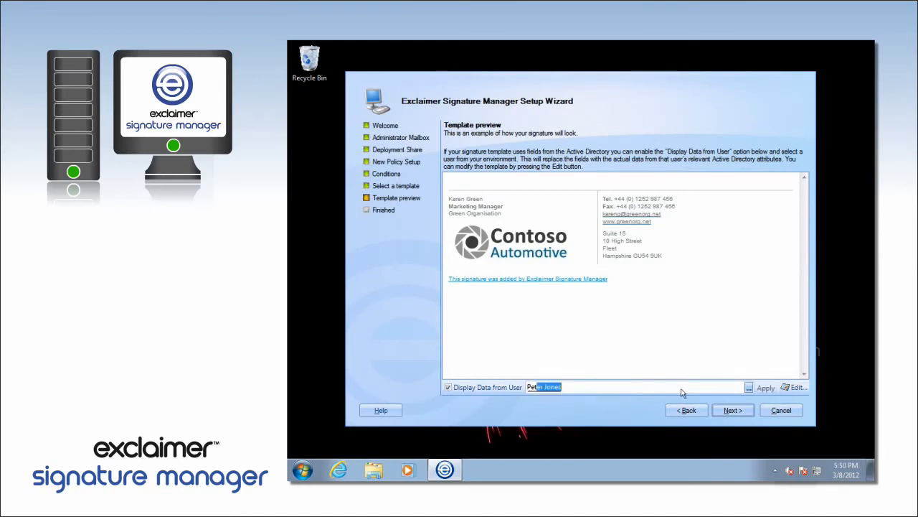
click(765, 388)
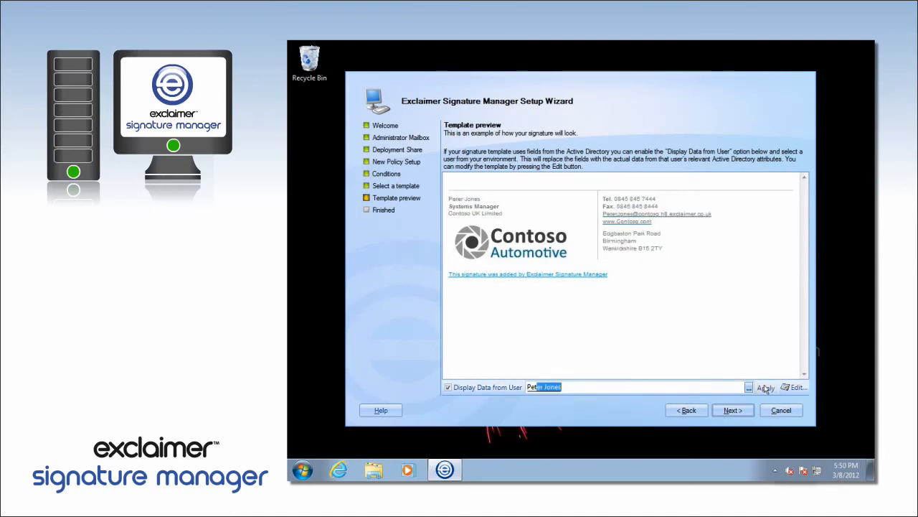
Continue past the template preview and finish the setup wizard with Launch Exclaimer Console left enabled.
click(745, 411)
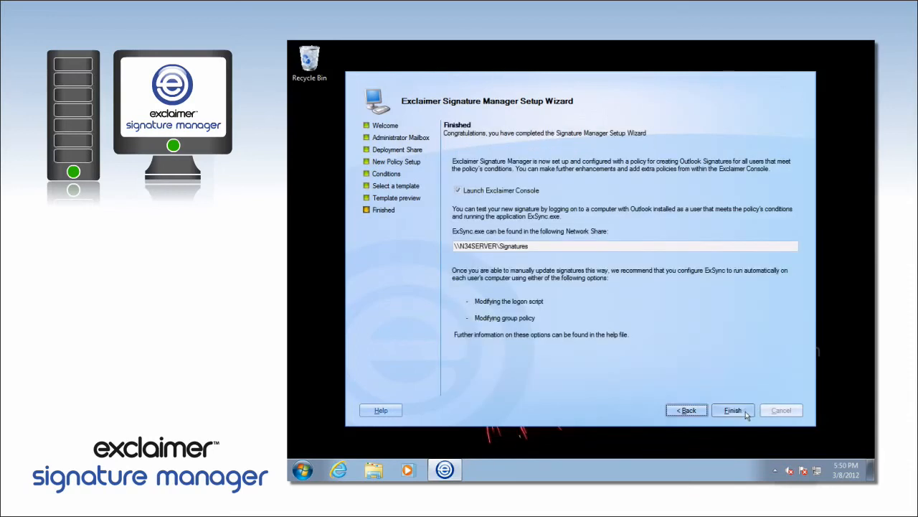
click(746, 411)
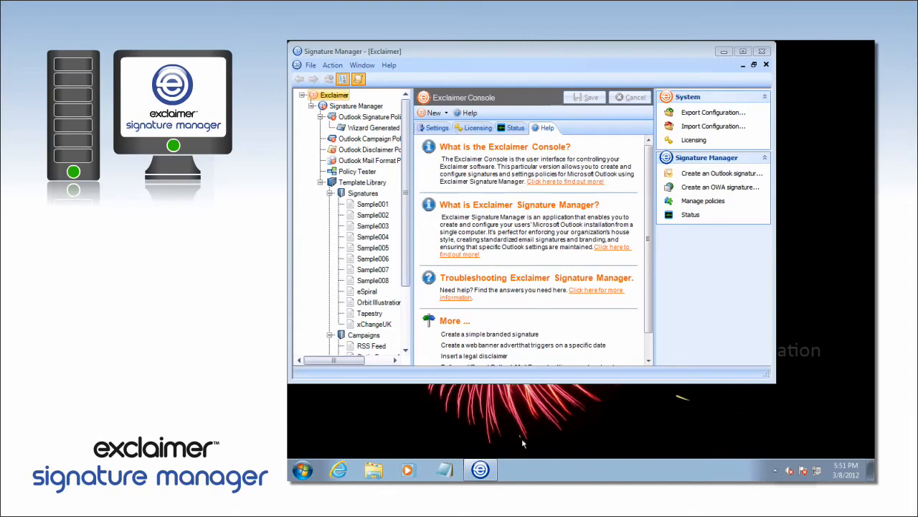
Open Notepad from the Windows accessories and snap its window to the left half of the desktop.
click(303, 470)
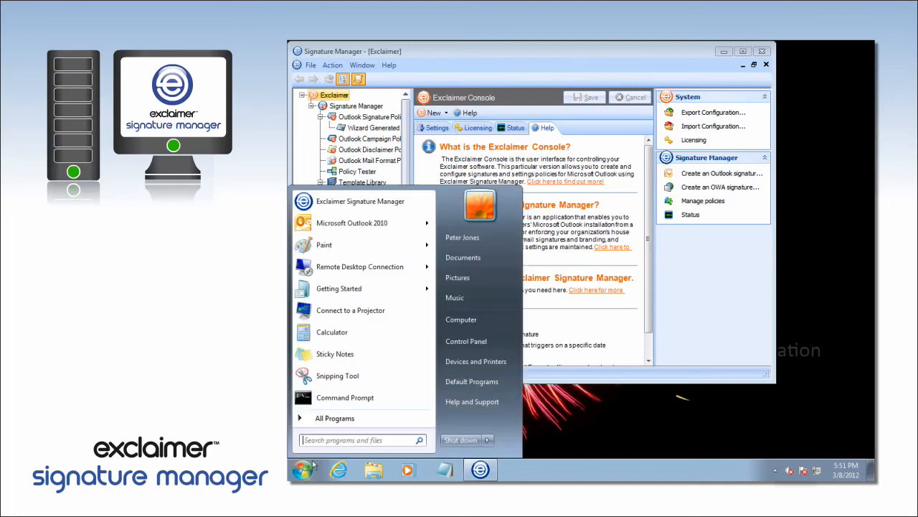
click(360, 422)
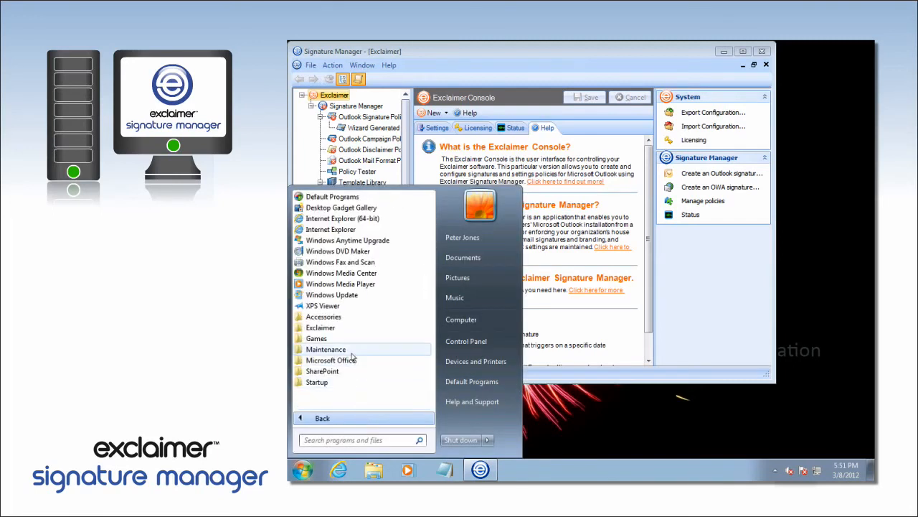
click(349, 317)
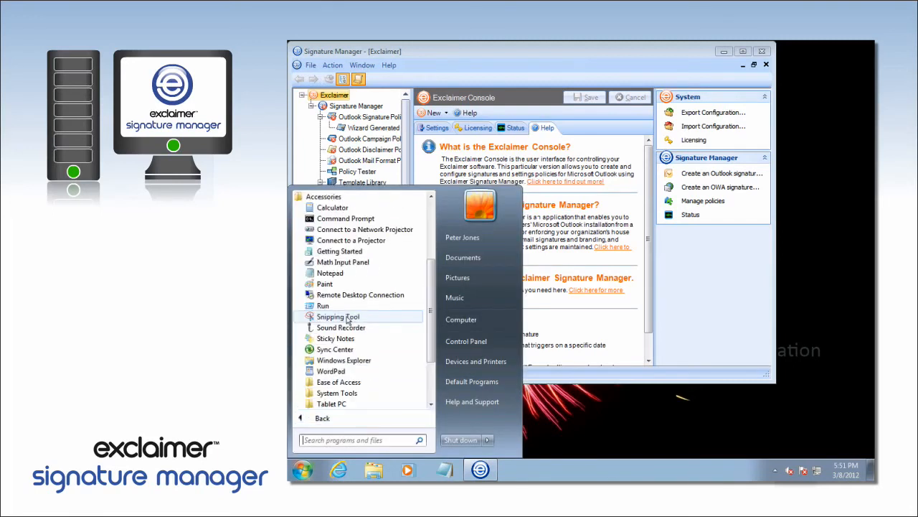
click(331, 274)
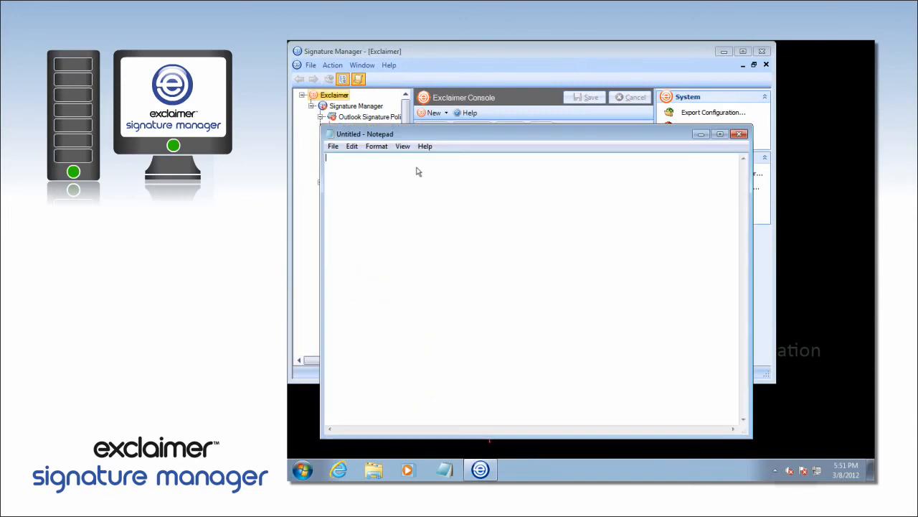
drag(443, 134, 412, 50)
key(super+Left)
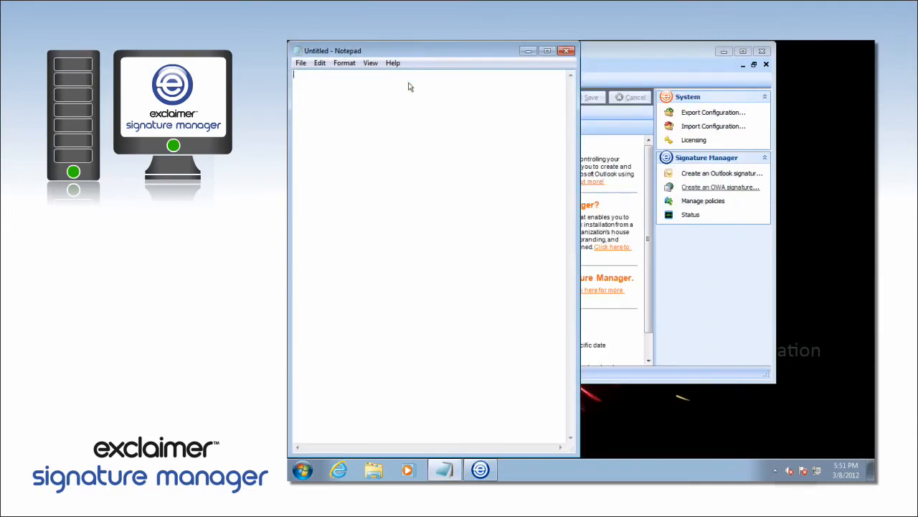
Open Windows Explorer and snap its window to the right half of the desktop, beside Notepad.
click(379, 473)
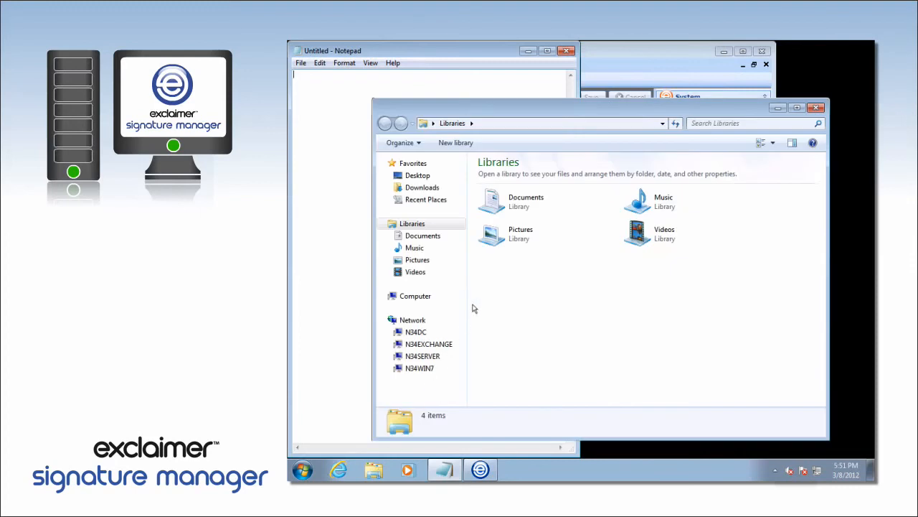
drag(587, 103, 630, 48)
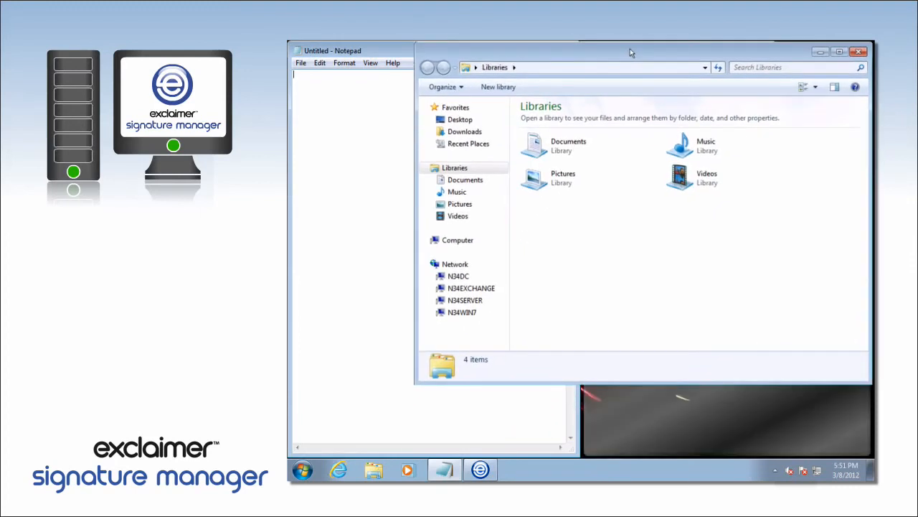
key(super+Right)
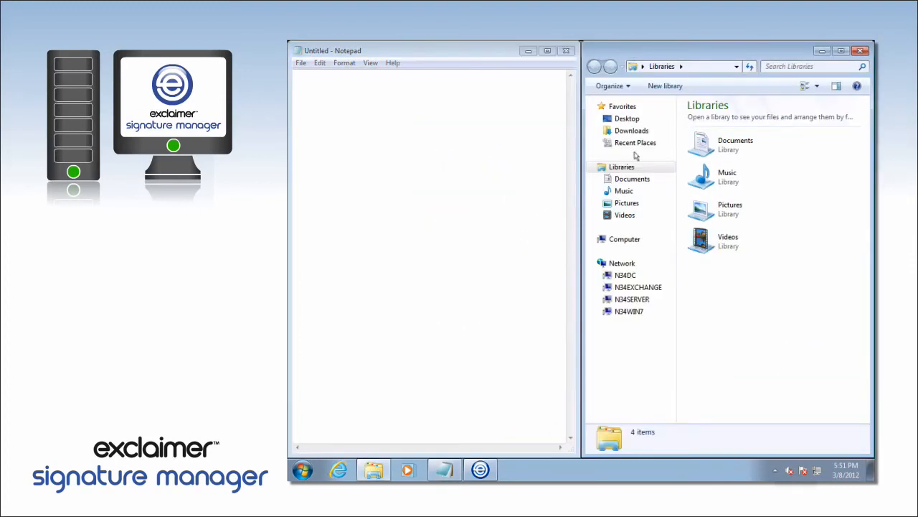
Browse to the netlogon share on N34DC and open its logon batch file in the empty Notepad window.
double_click(641, 278)
click(652, 288)
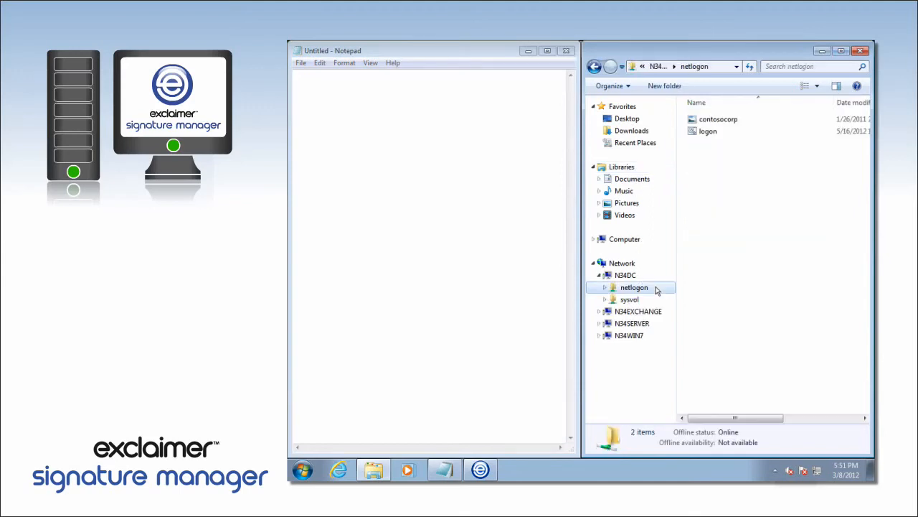
drag(726, 136, 542, 176)
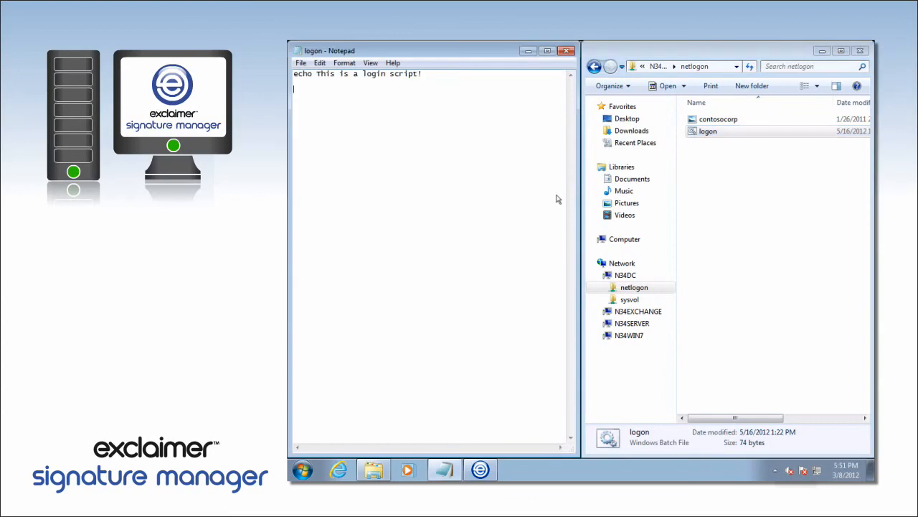
Browse to the Signatures share on N34WIN7 in Windows Explorer and copy its network path.
click(648, 337)
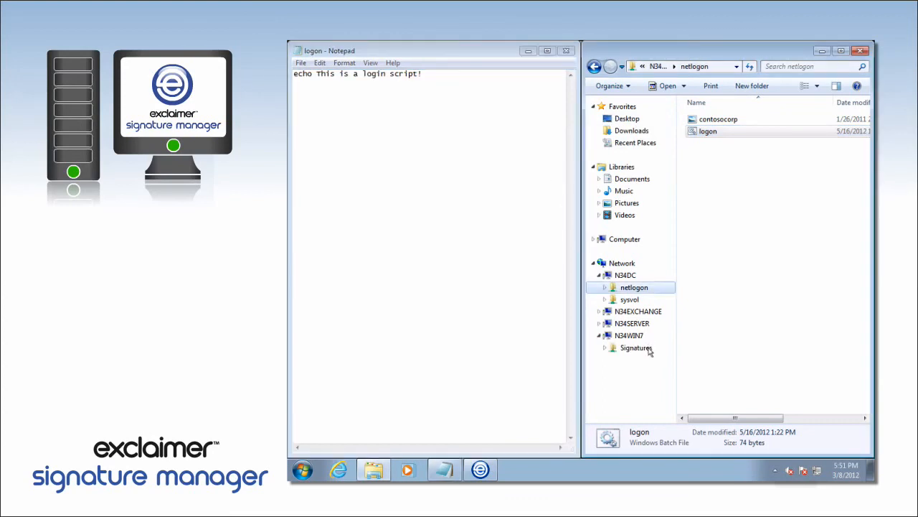
click(645, 349)
click(719, 66)
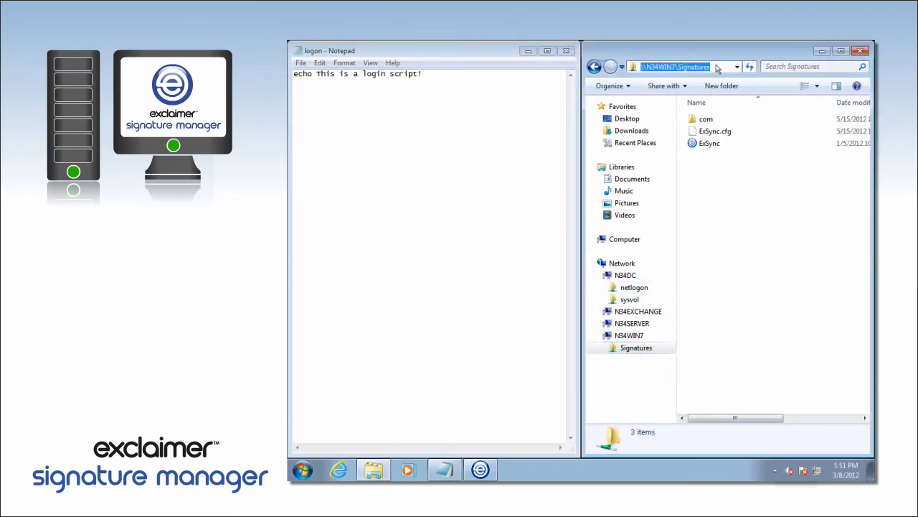
right_click(716, 68)
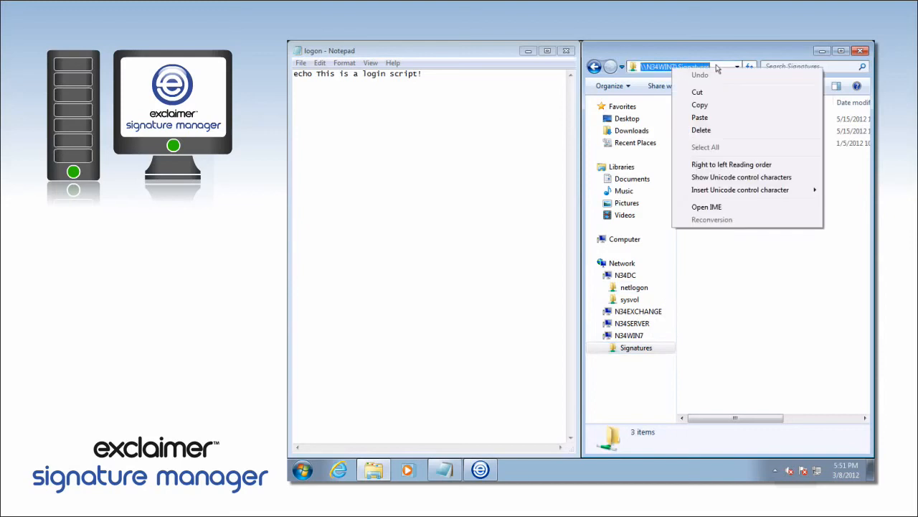
click(700, 105)
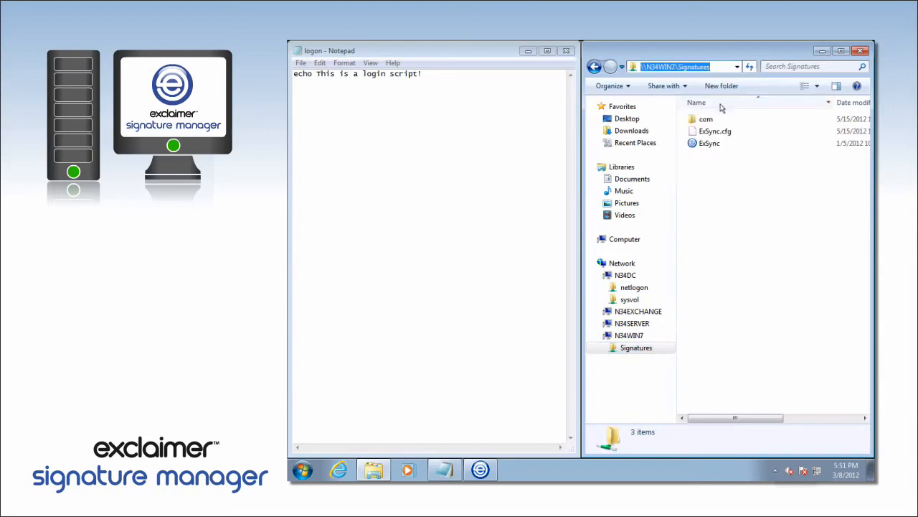
Add the line \\N34WIN7\Signatures\ExSync.exe below the echo line of the logon script and save the file.
right_click(305, 101)
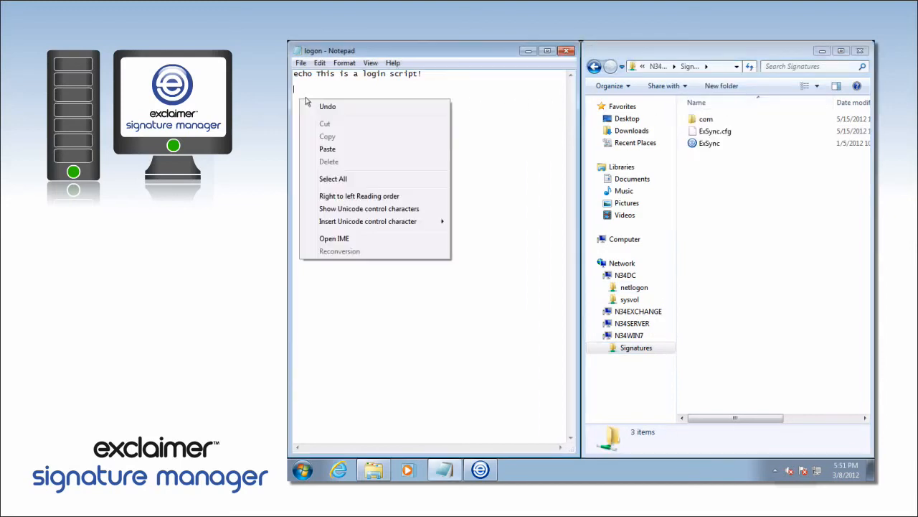
click(354, 152)
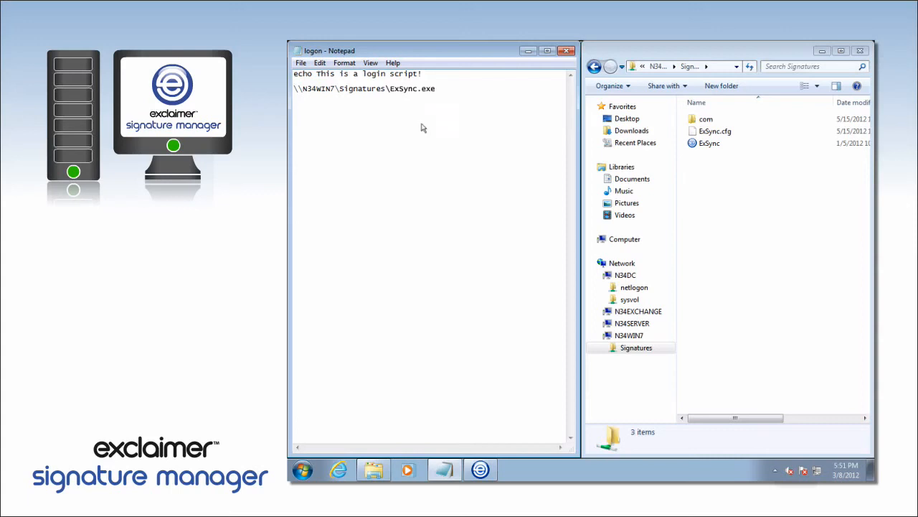
click(301, 64)
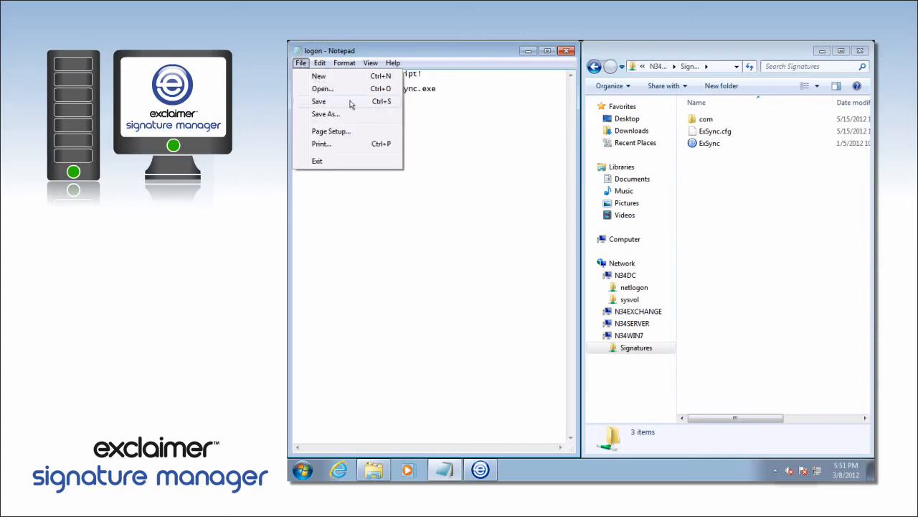
click(351, 104)
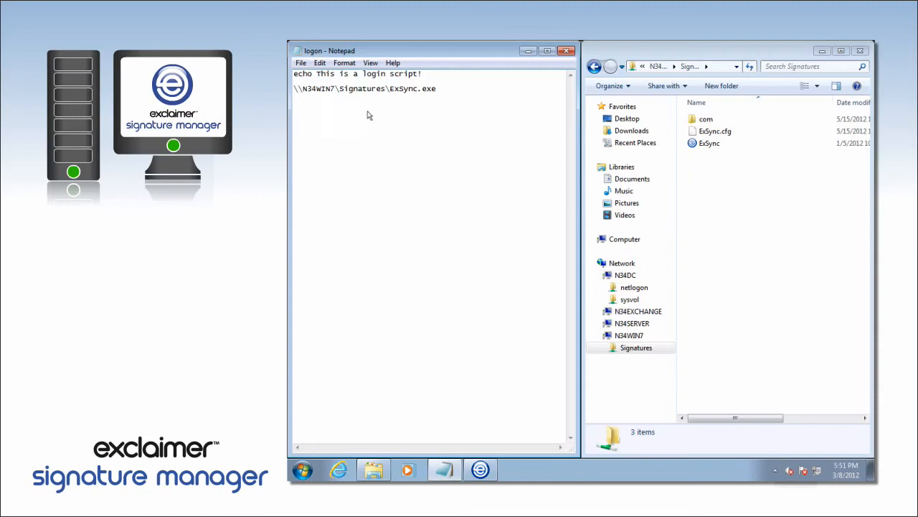
Connect to N34DC with Remote Desktop Connection, entering the account password for the offered user.
right_click(637, 277)
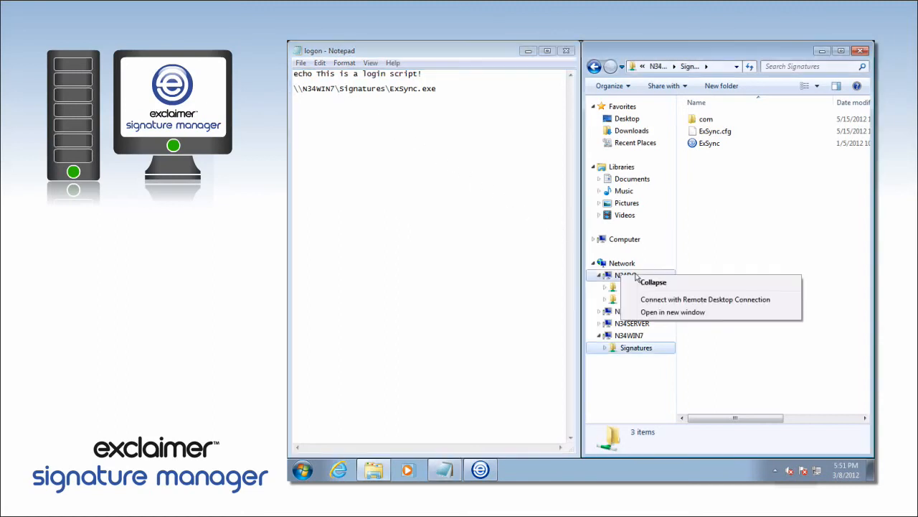
click(631, 300)
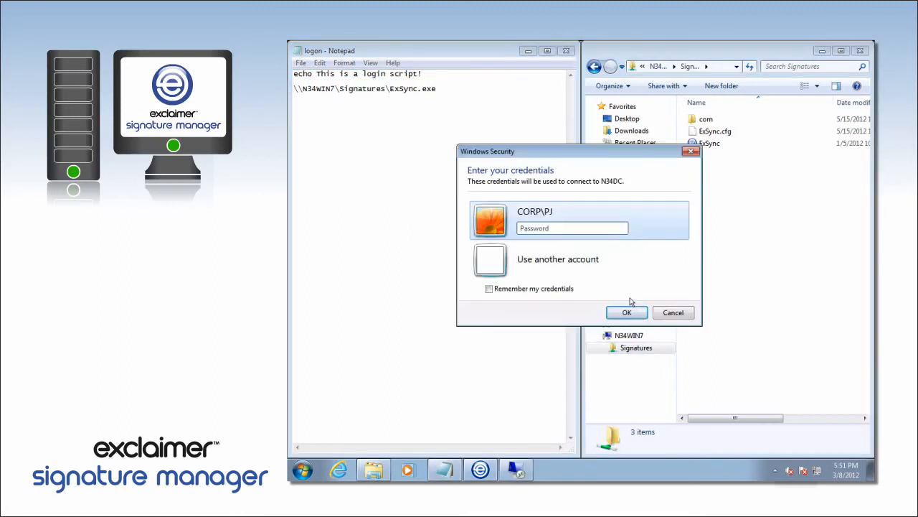
click(576, 230)
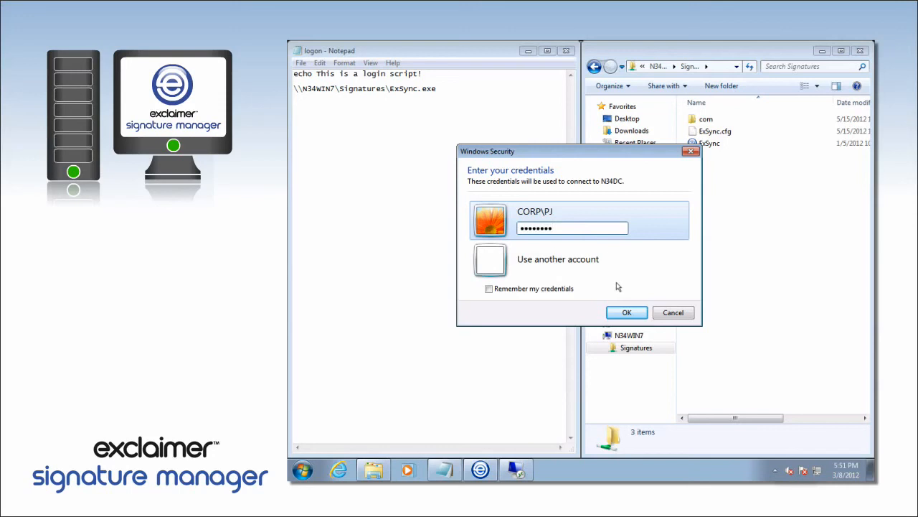
click(641, 315)
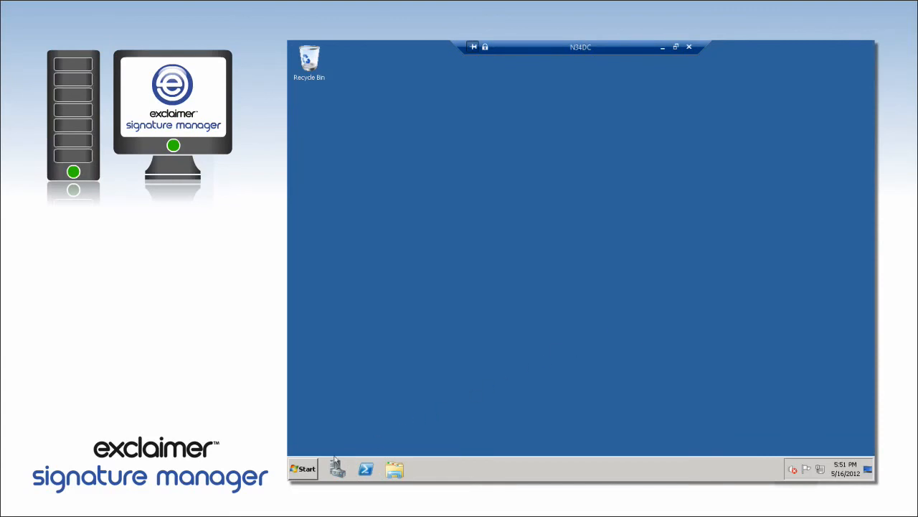
In Active Directory Users and Computers, check the profile logon script of the signed-in user under Contoso/UK/Birmingham, and end the N34DC remote session.
click(308, 469)
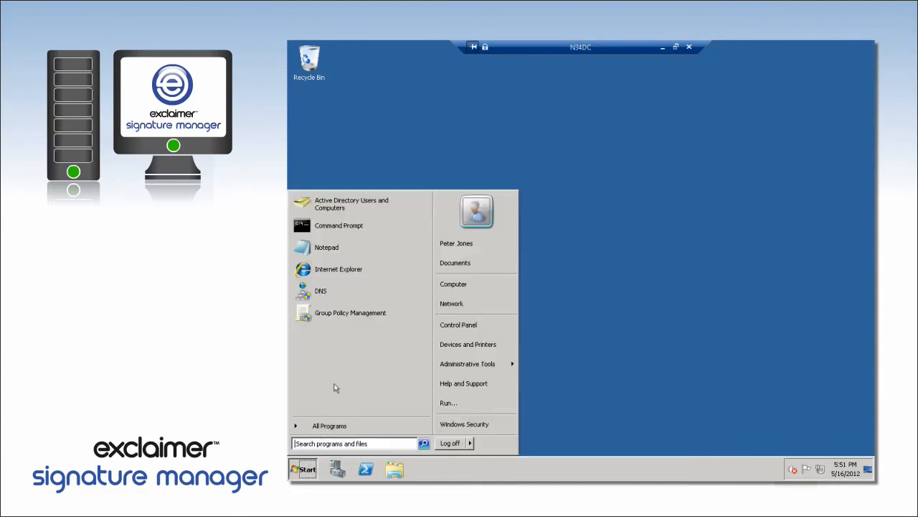
click(392, 207)
click(377, 172)
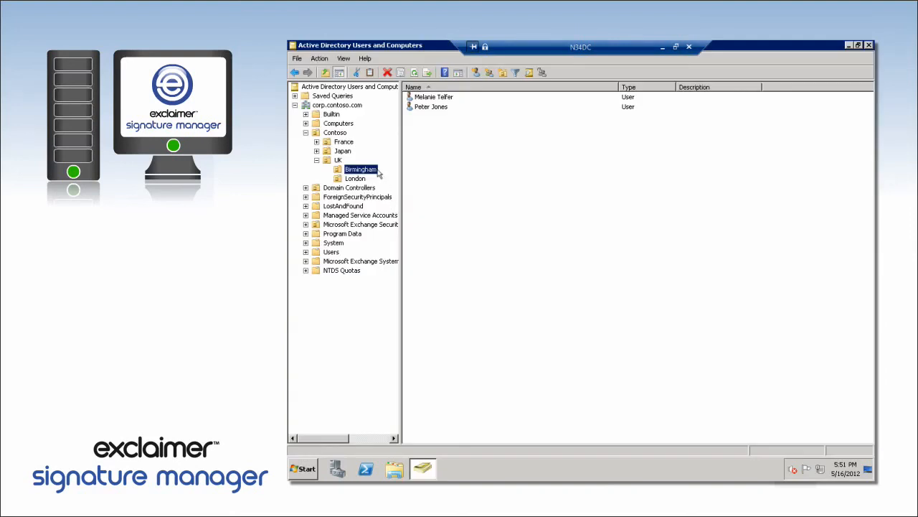
right_click(467, 109)
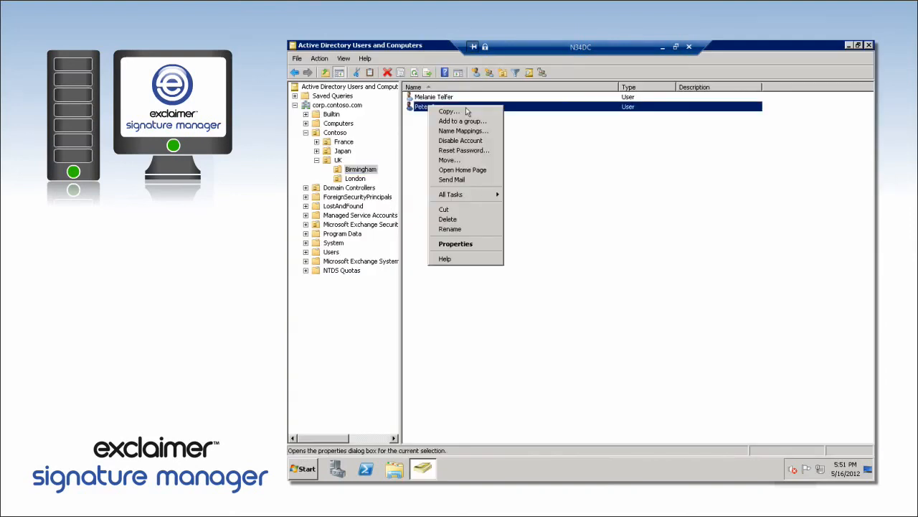
click(484, 246)
click(593, 152)
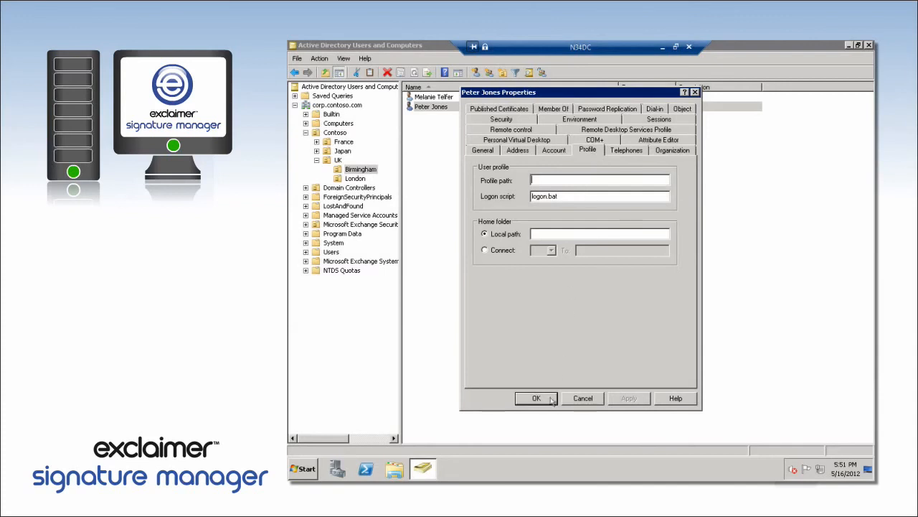
click(550, 401)
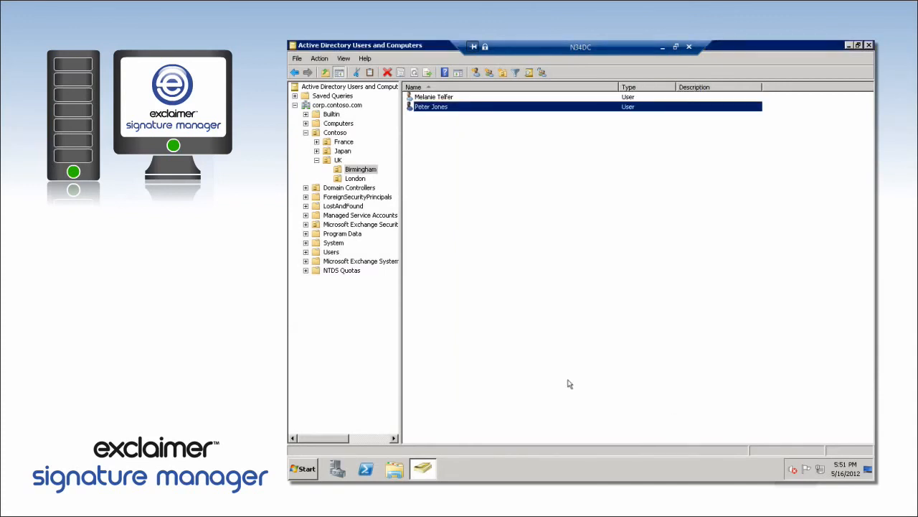
click(869, 45)
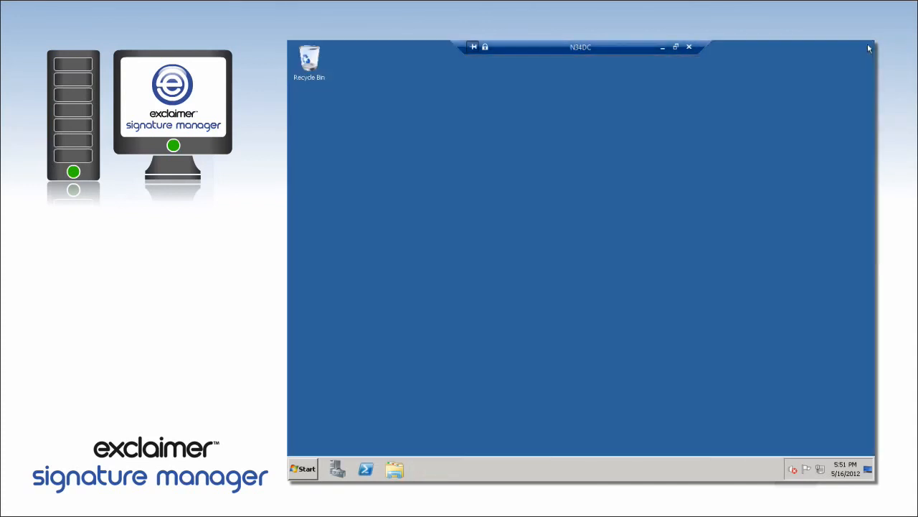
click(690, 47)
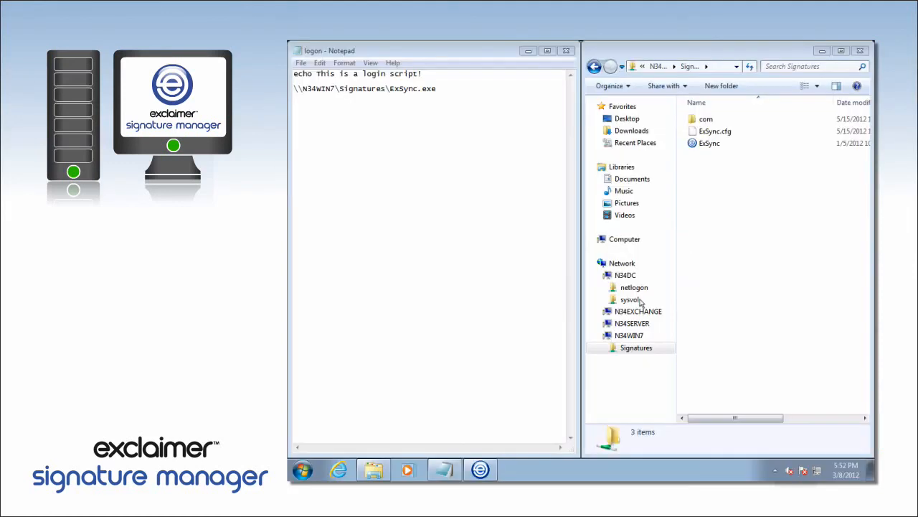
Close the logon script in Notepad, the Signatures share window and Exclaimer Signature Manager.
click(566, 50)
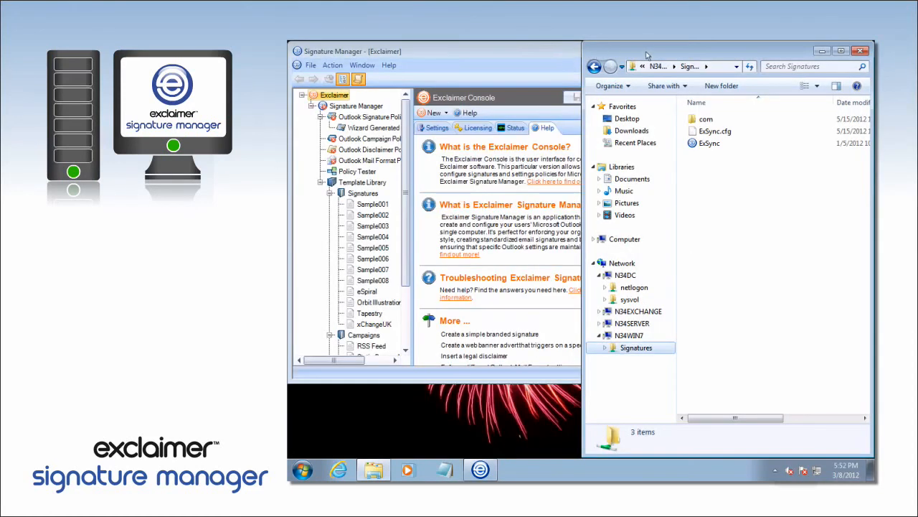
click(860, 50)
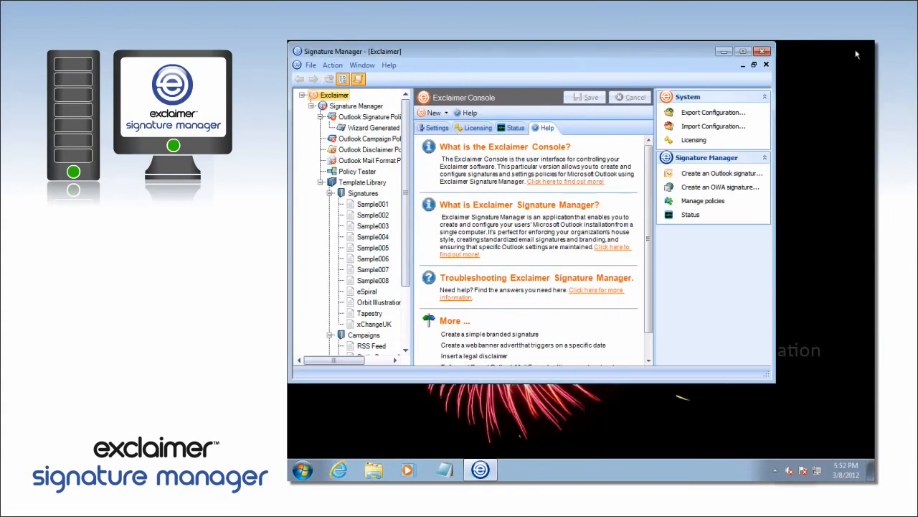
click(764, 51)
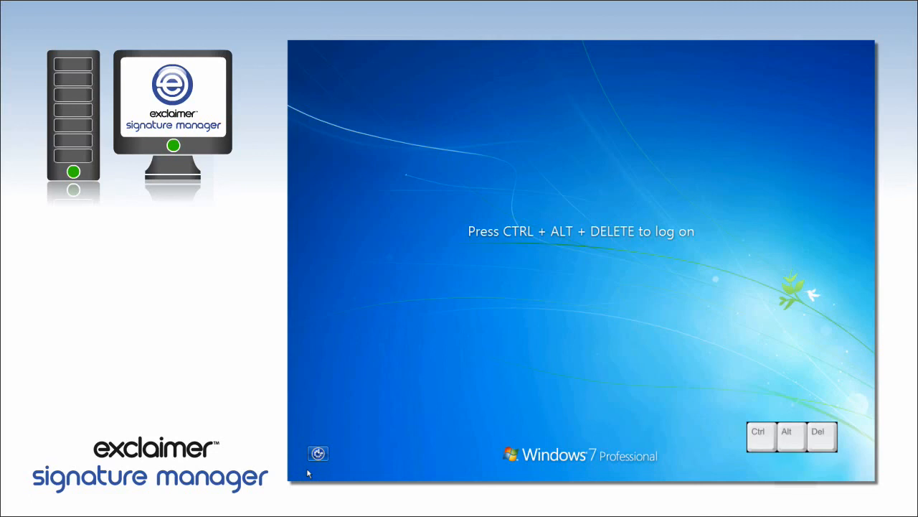
Log back on to Windows as the offered CORP domain user, entering the account password.
key(ctrl+alt+Delete)
click(565, 325)
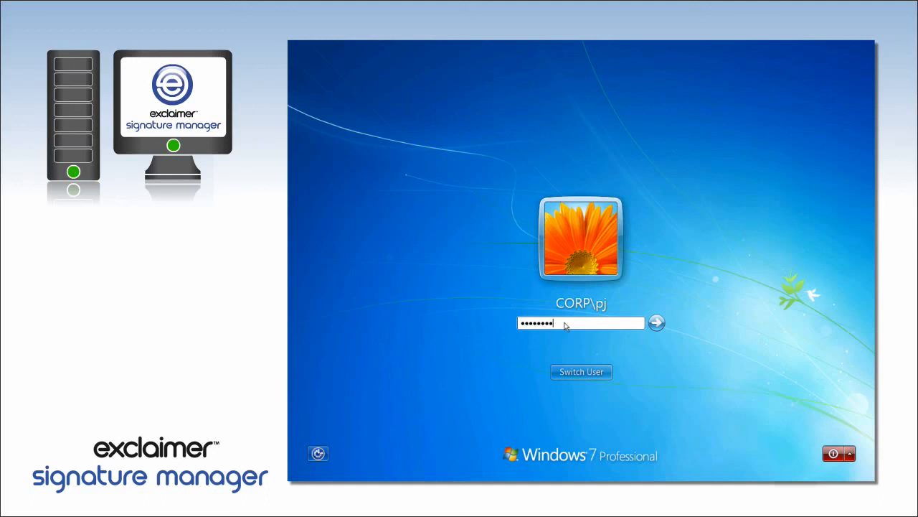
click(656, 323)
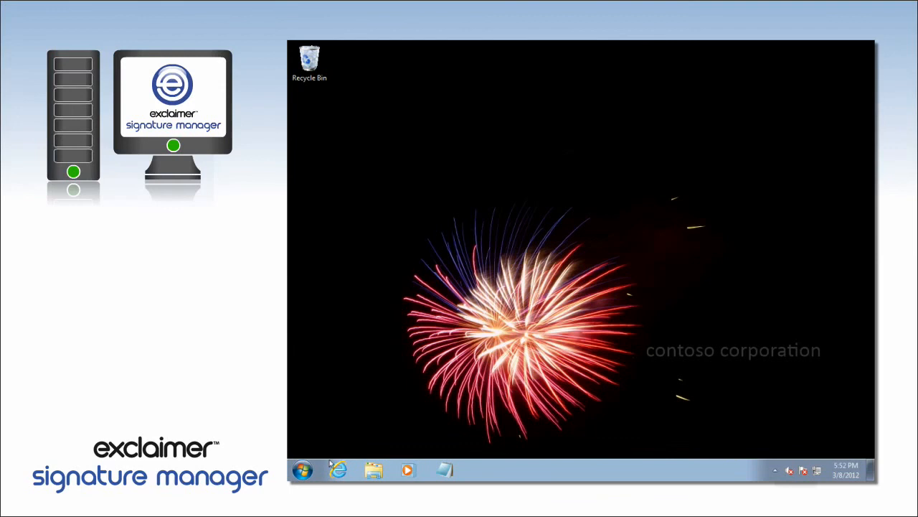
Switch to Microsoft Outlook 2010 and create a new e-mail message to check the deployed signature.
click(304, 470)
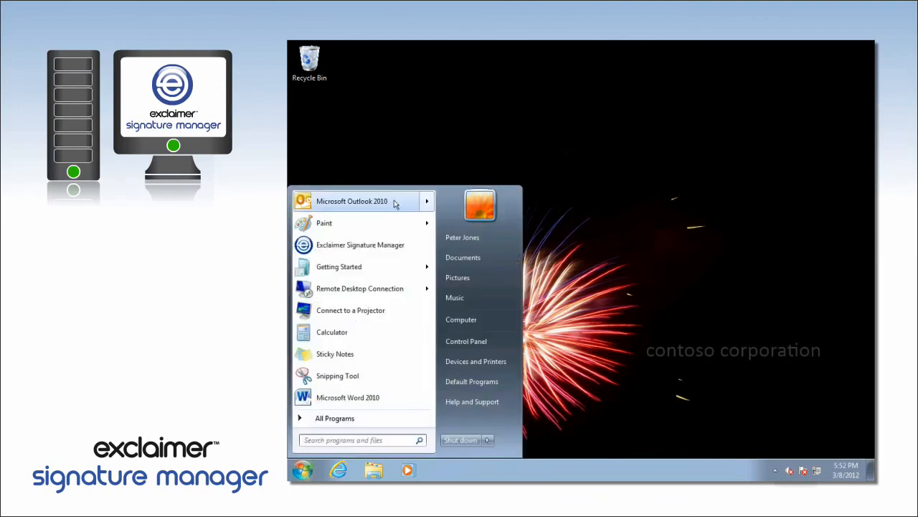
click(351, 202)
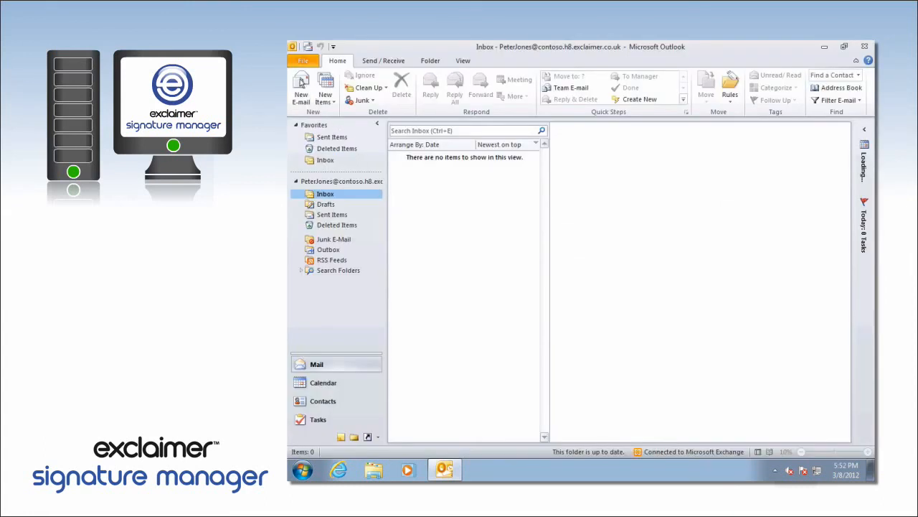
click(301, 82)
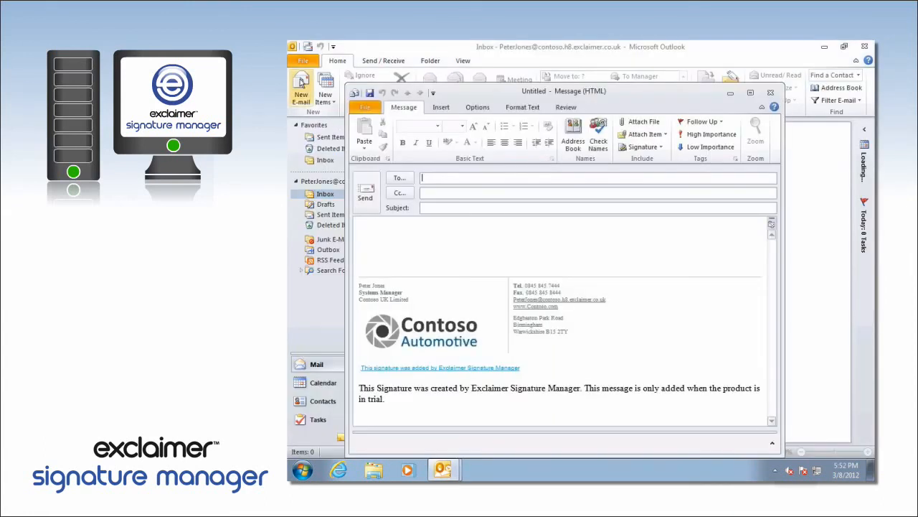